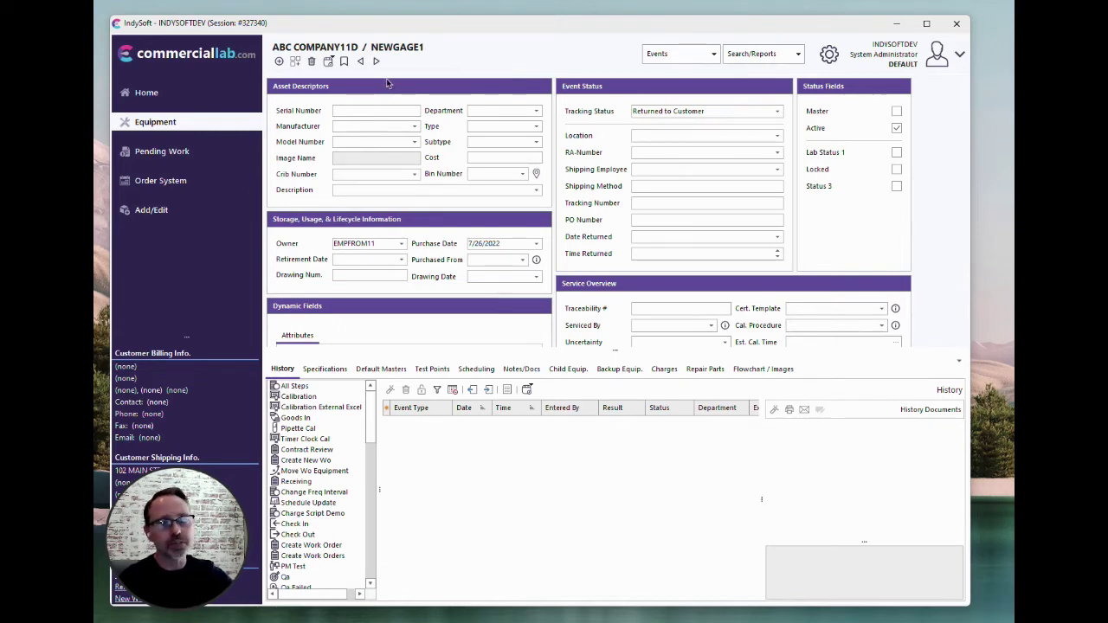
Turn on real field name hover hints, browse the form, then turn the hints off again.
right_click(485, 51)
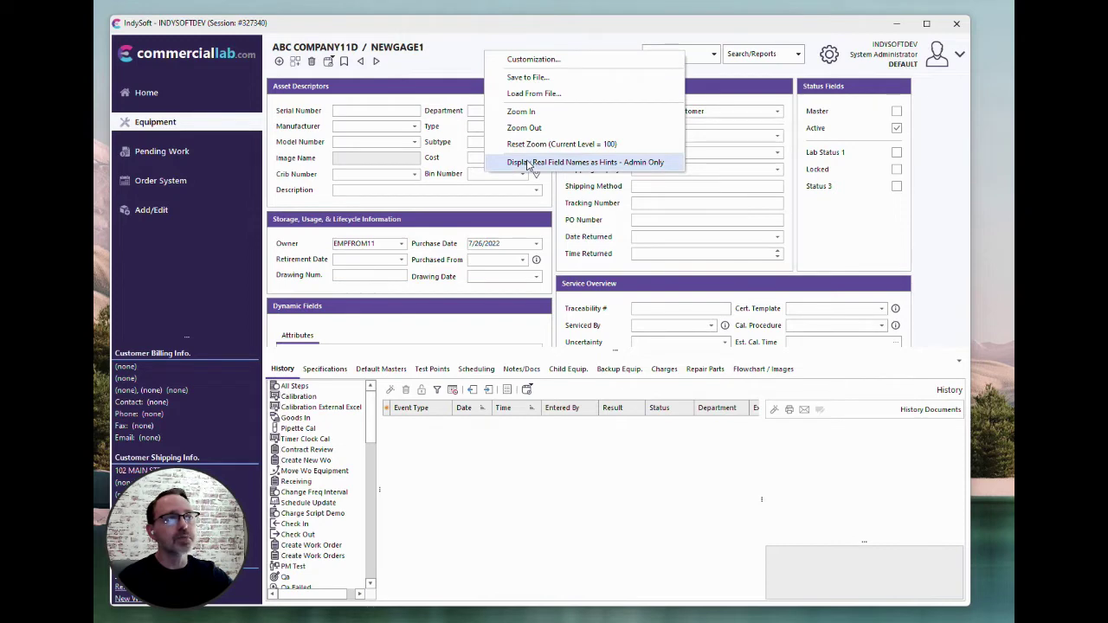
click(527, 164)
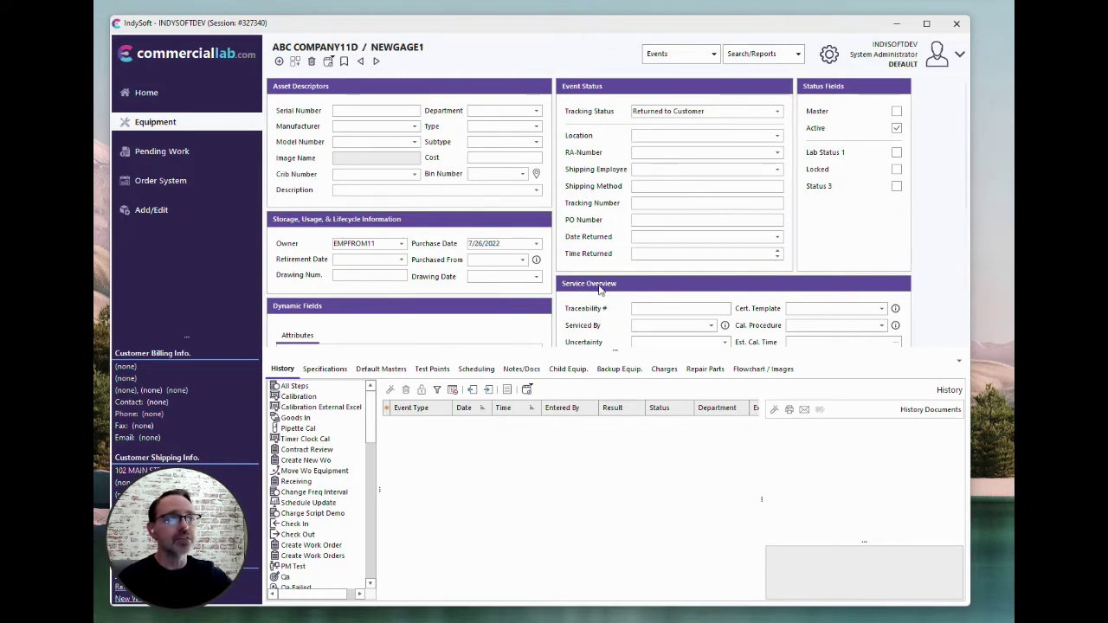
scroll(536, 270, down, 2)
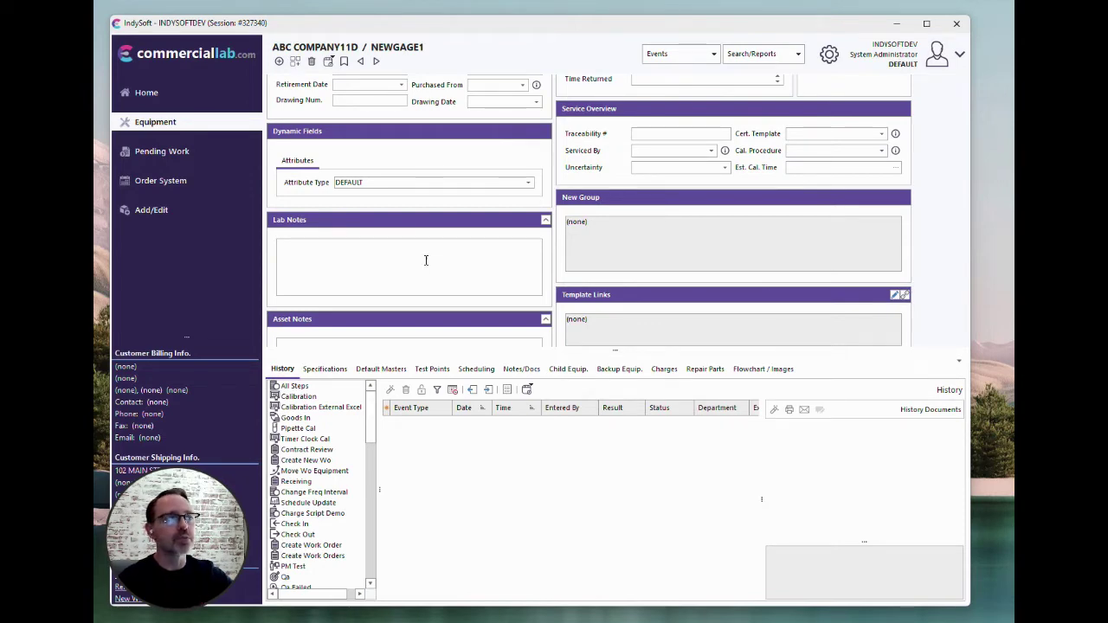
scroll(426, 260, up, 3)
right_click(470, 45)
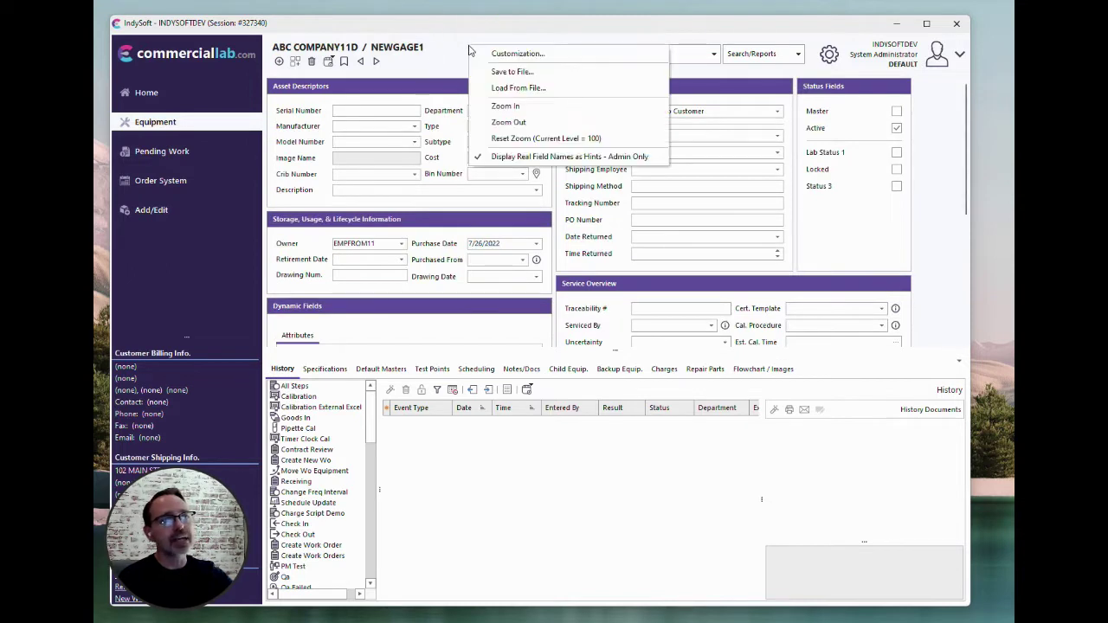
click(506, 154)
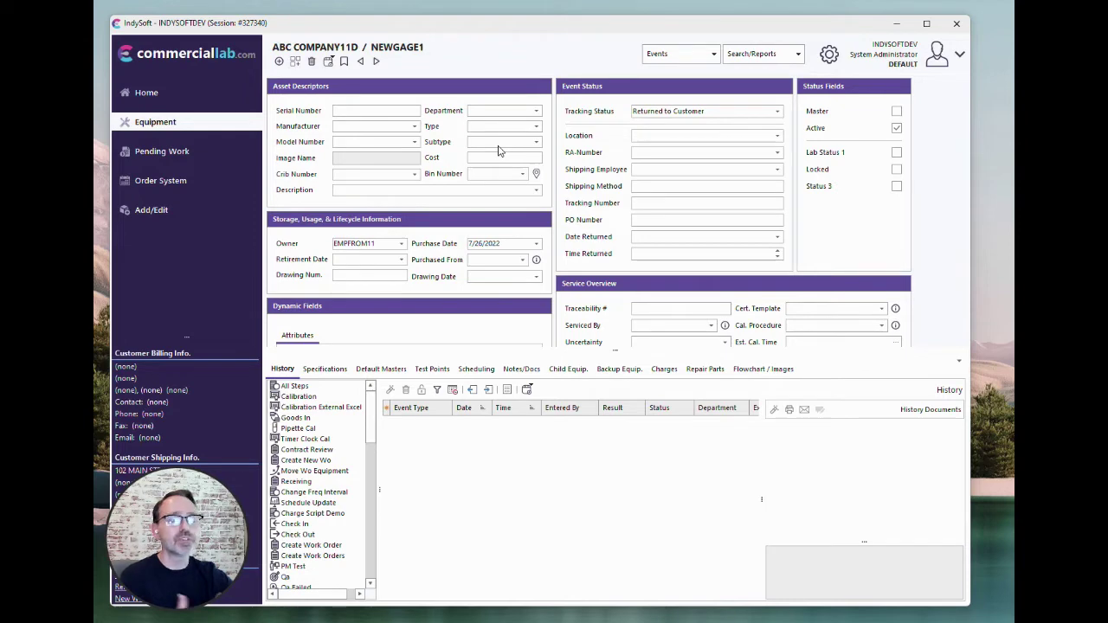
In Customize, add an Expand Button to the Storage, Usage, & Lifecycle Information group.
right_click(483, 95)
click(488, 100)
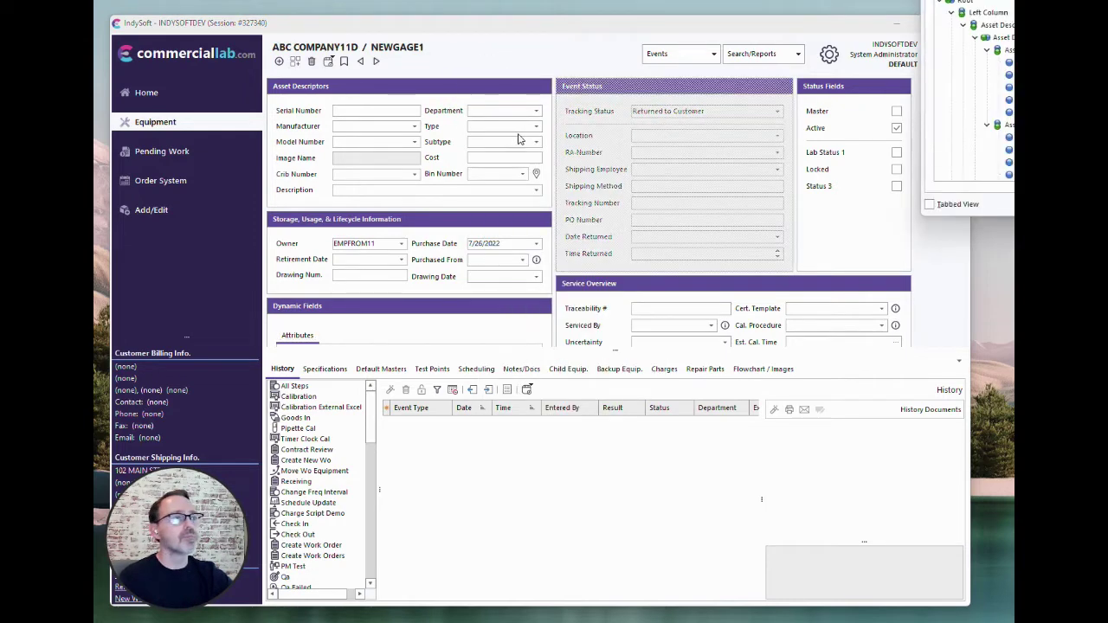
click(497, 221)
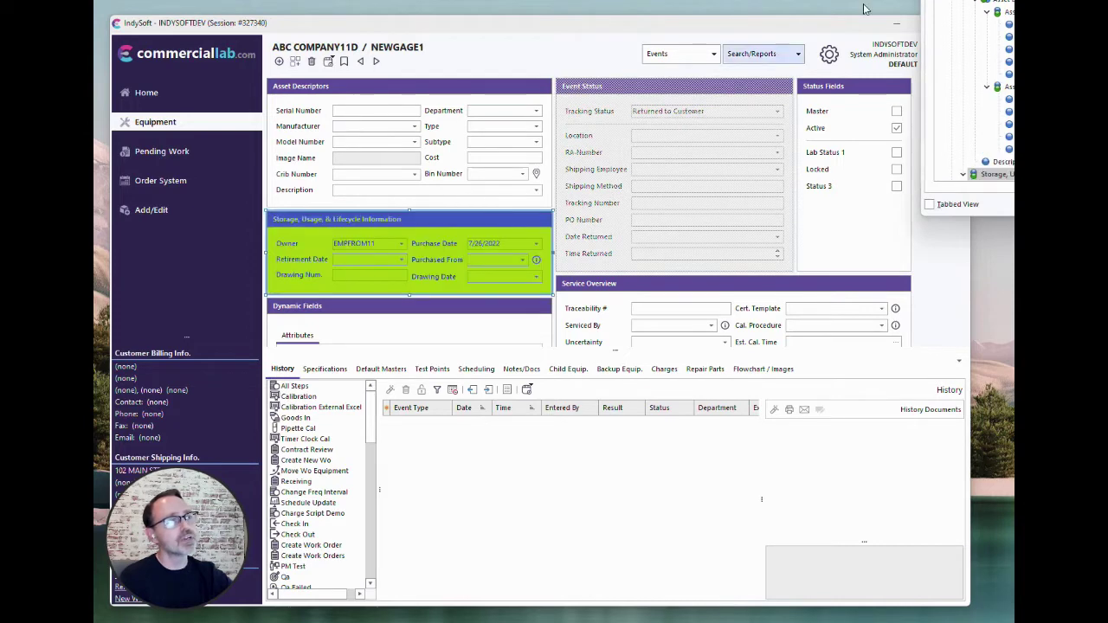
drag(954, 0, 676, 185)
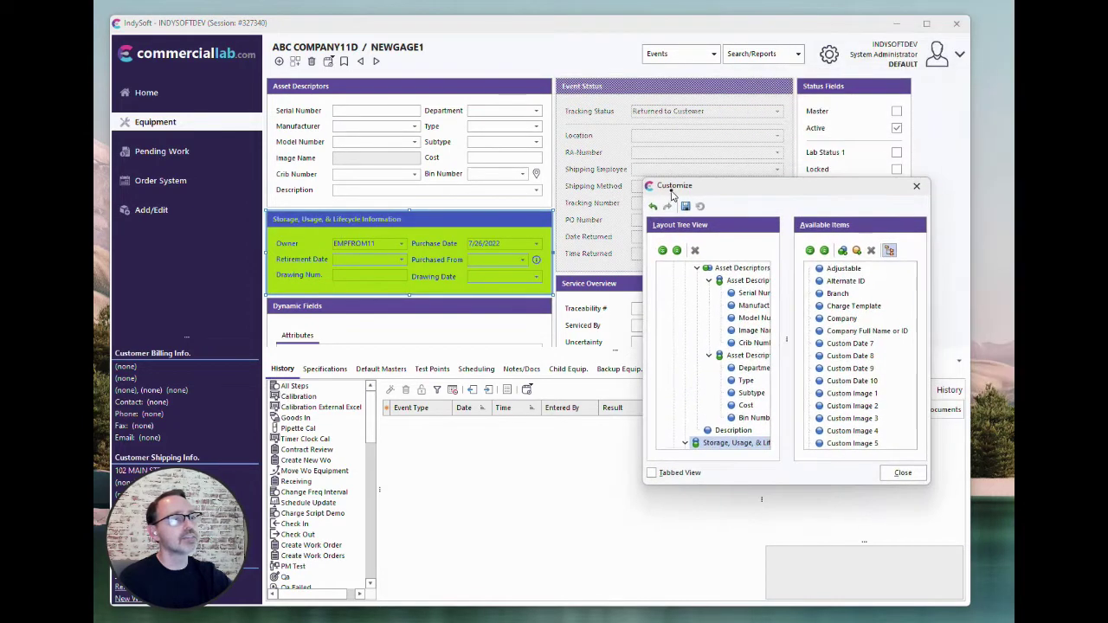
right_click(447, 221)
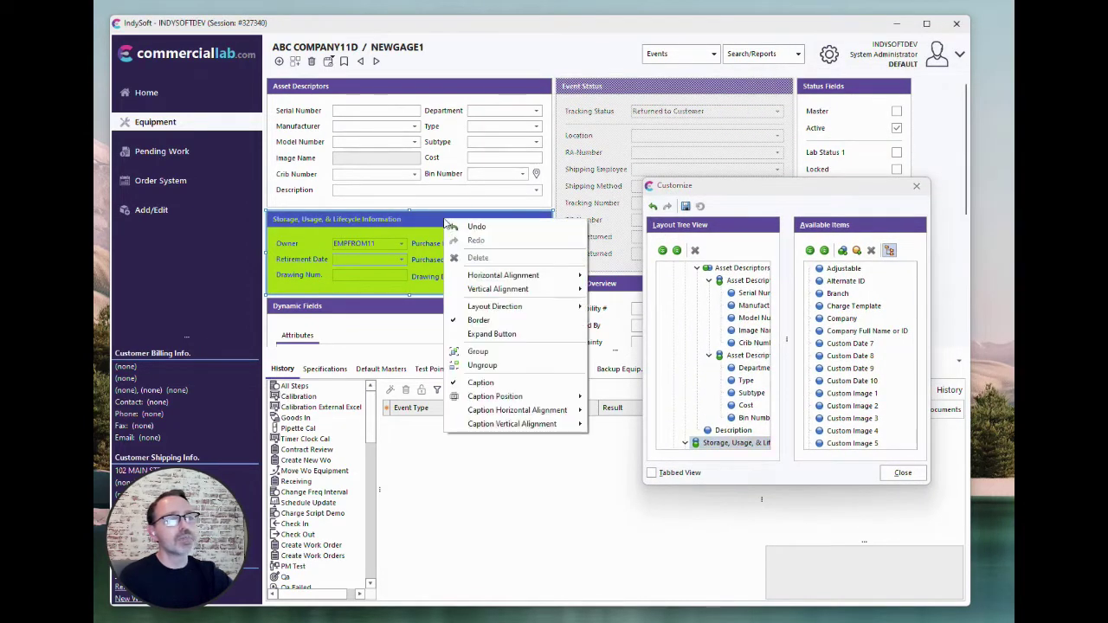
click(484, 336)
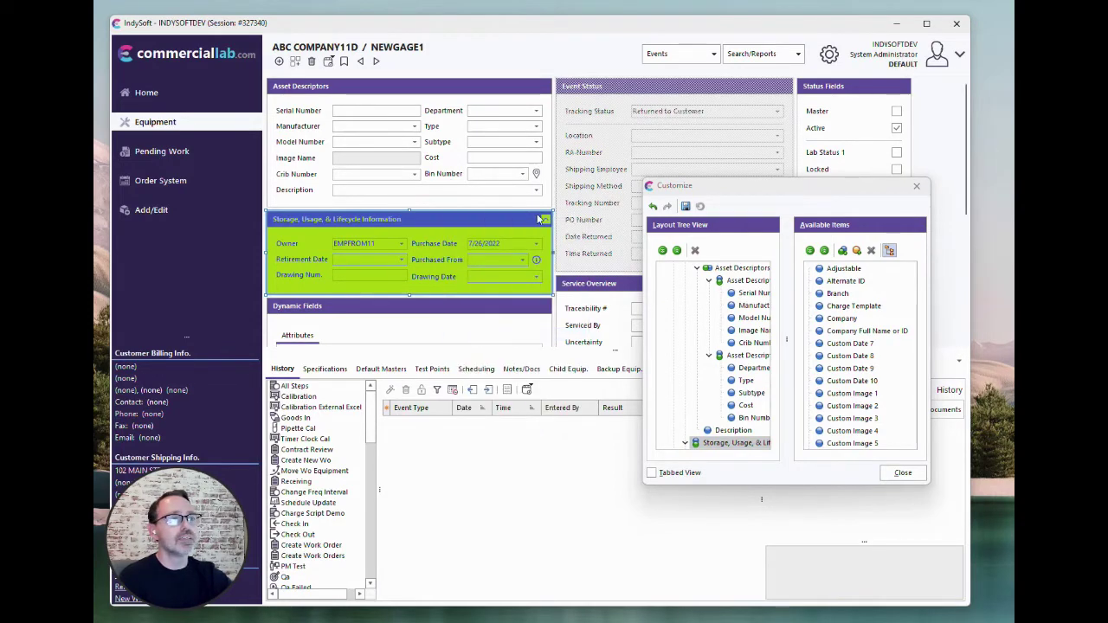
click(903, 473)
Test collapsing the Storage section, save the layout, and expand the section again.
click(546, 220)
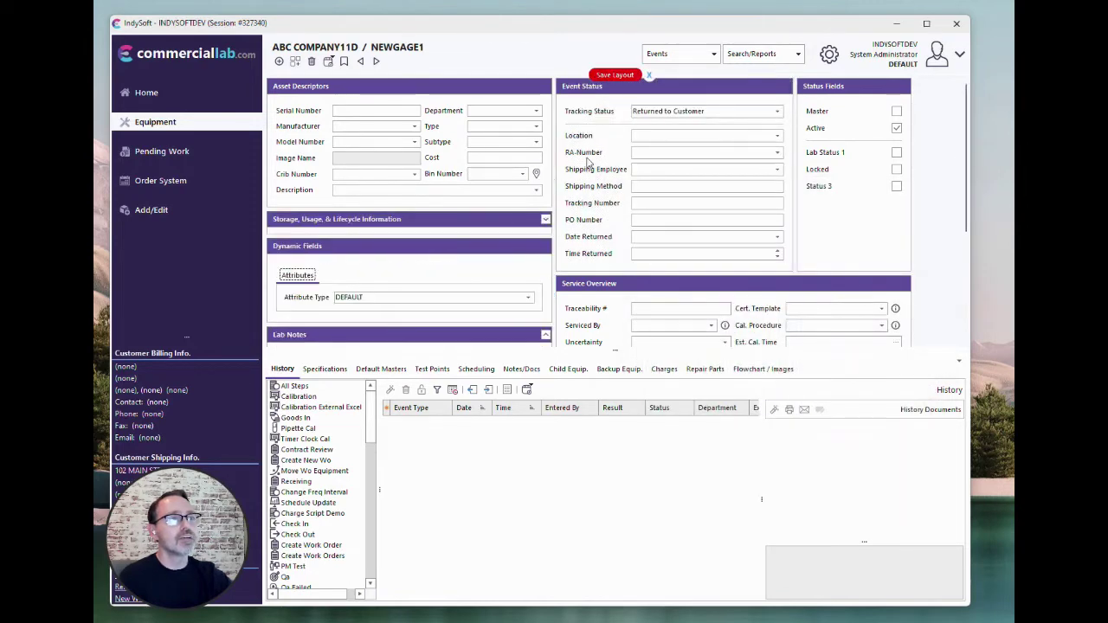
click(611, 76)
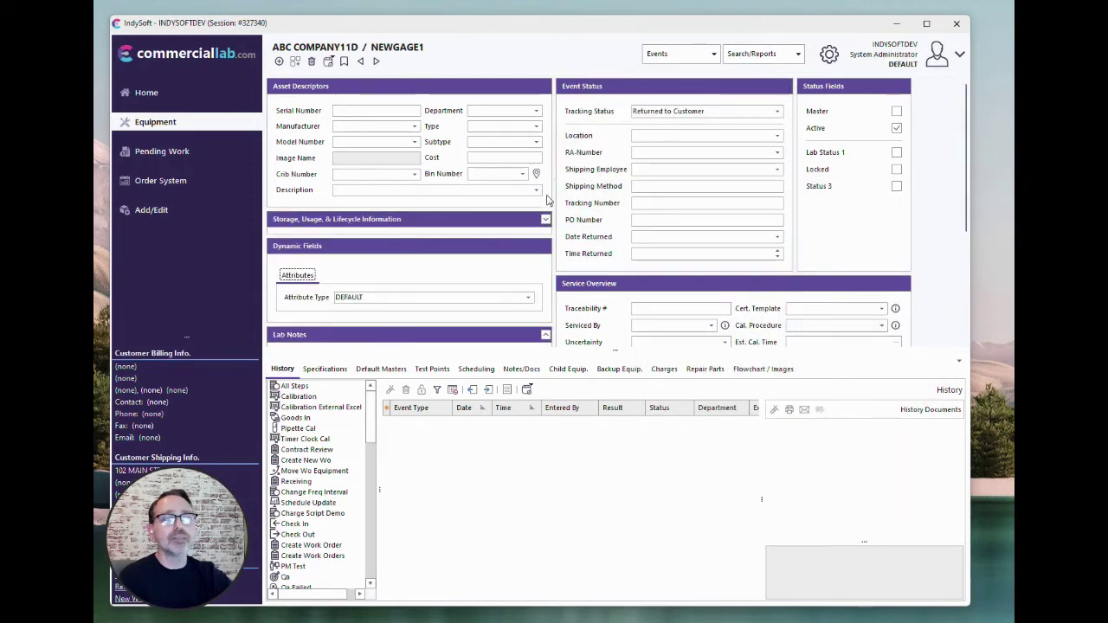
click(546, 220)
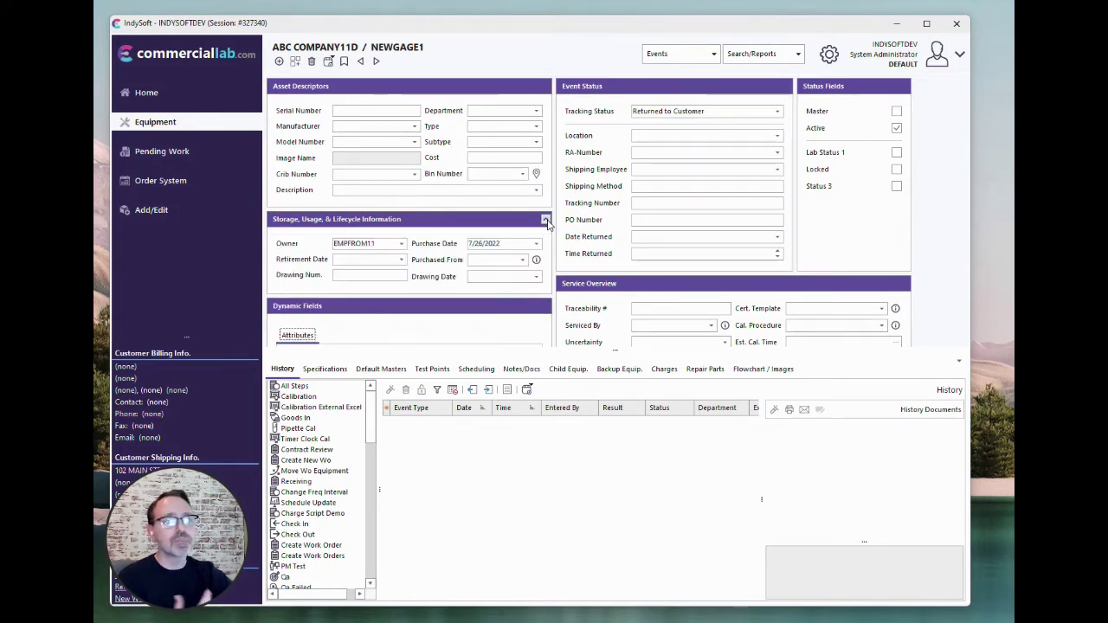
Collapse Storage, then add an Expand Button to the Dynamic Fields group in Customize.
click(545, 220)
right_click(521, 229)
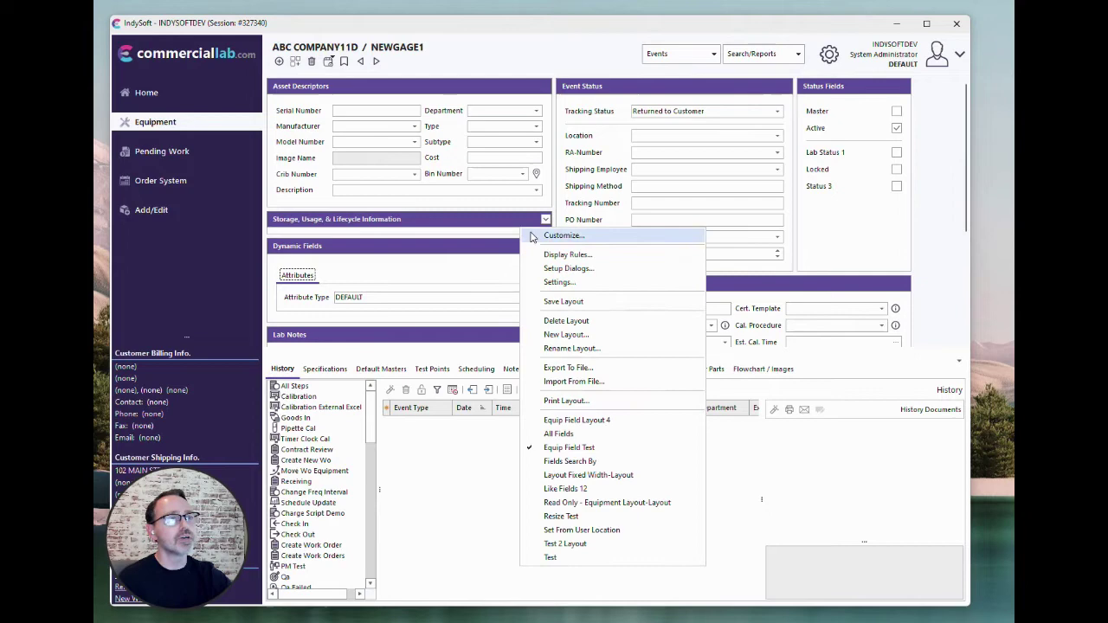
click(533, 235)
click(535, 253)
right_click(536, 257)
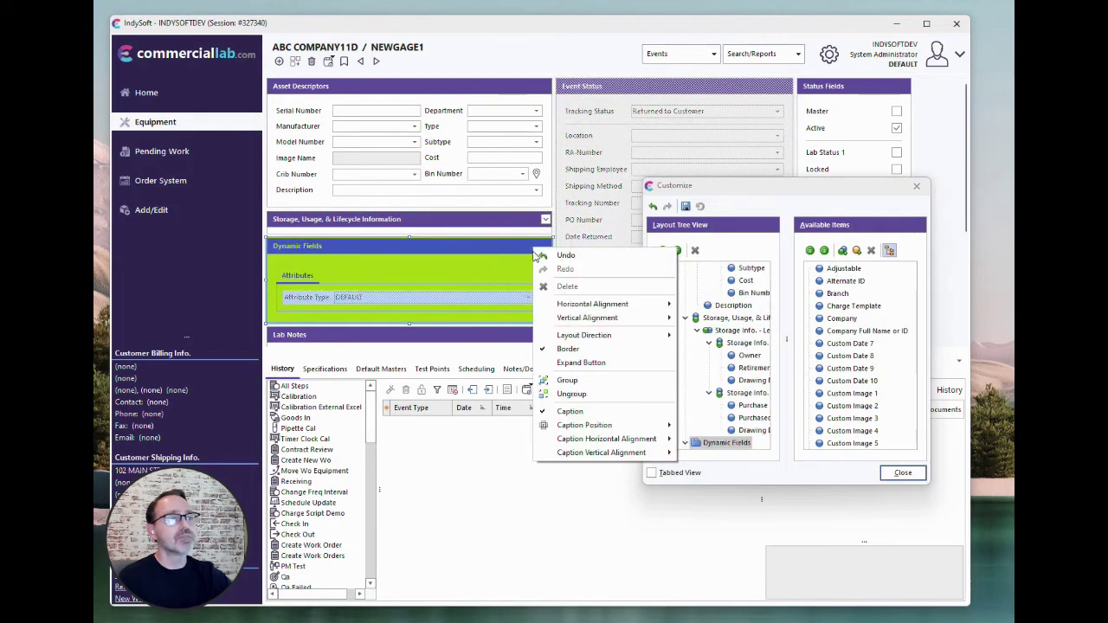
click(576, 362)
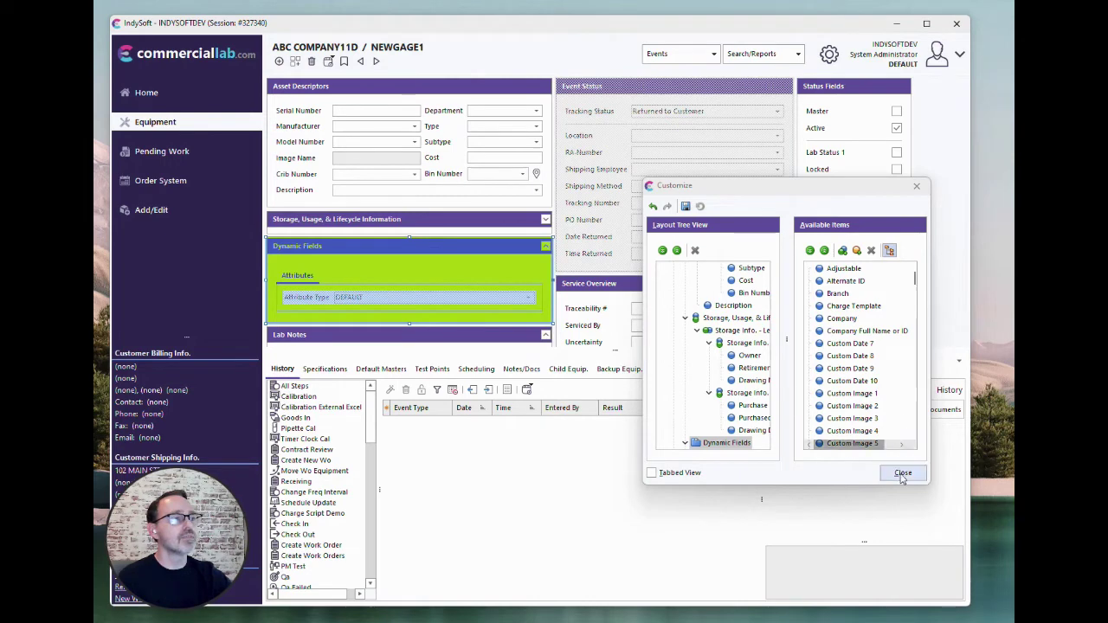
click(902, 473)
Collapse the Dynamic Fields and Lab Notes sections on the equipment form.
click(546, 246)
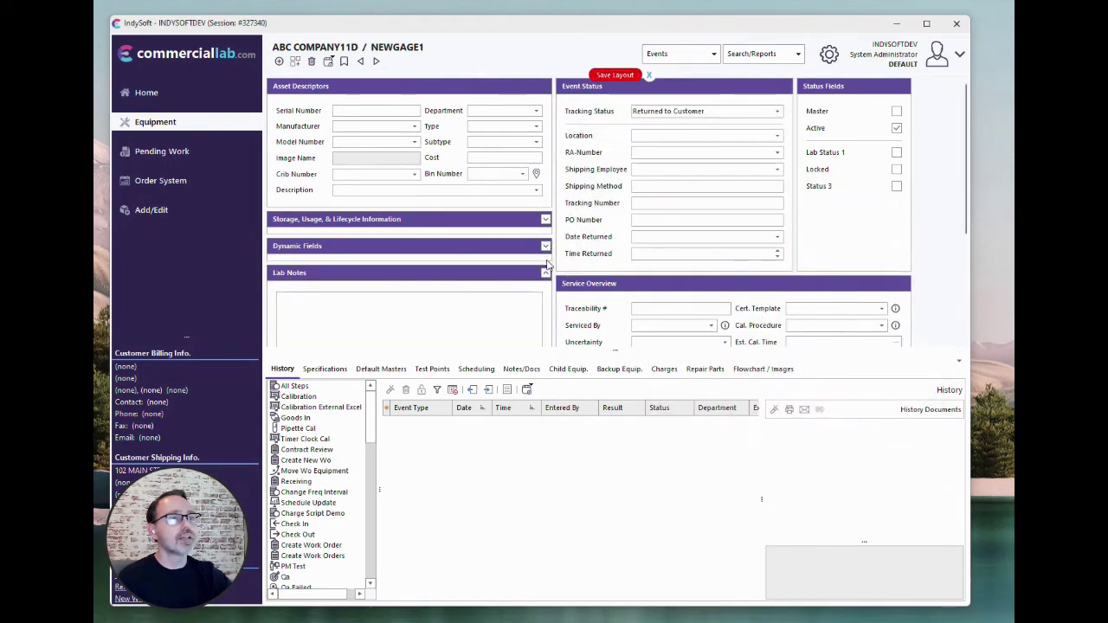
click(546, 273)
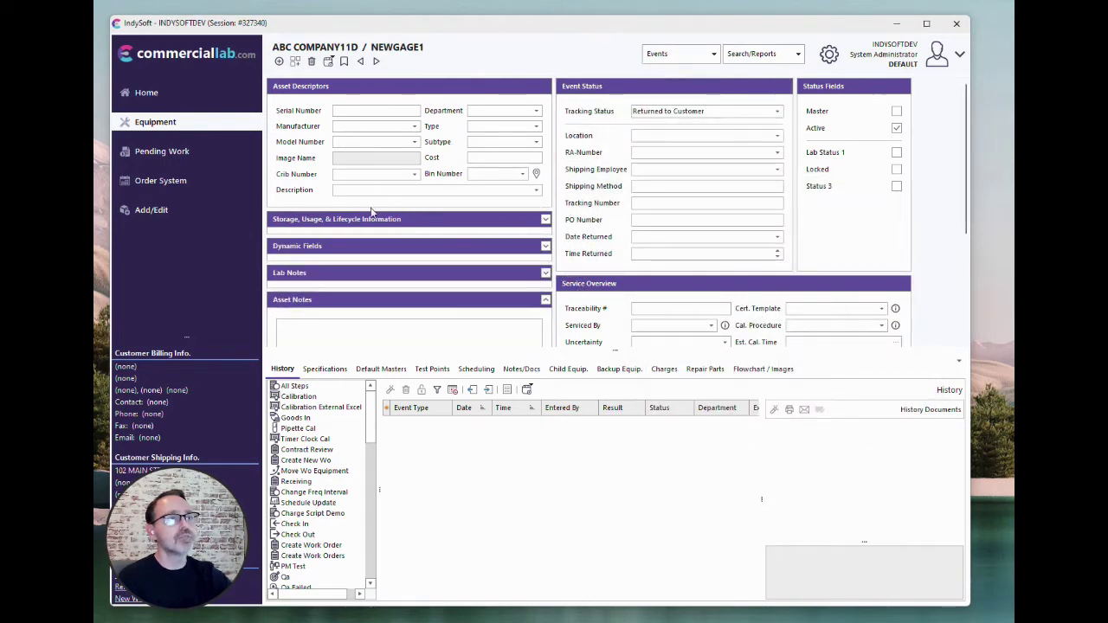
click(545, 247)
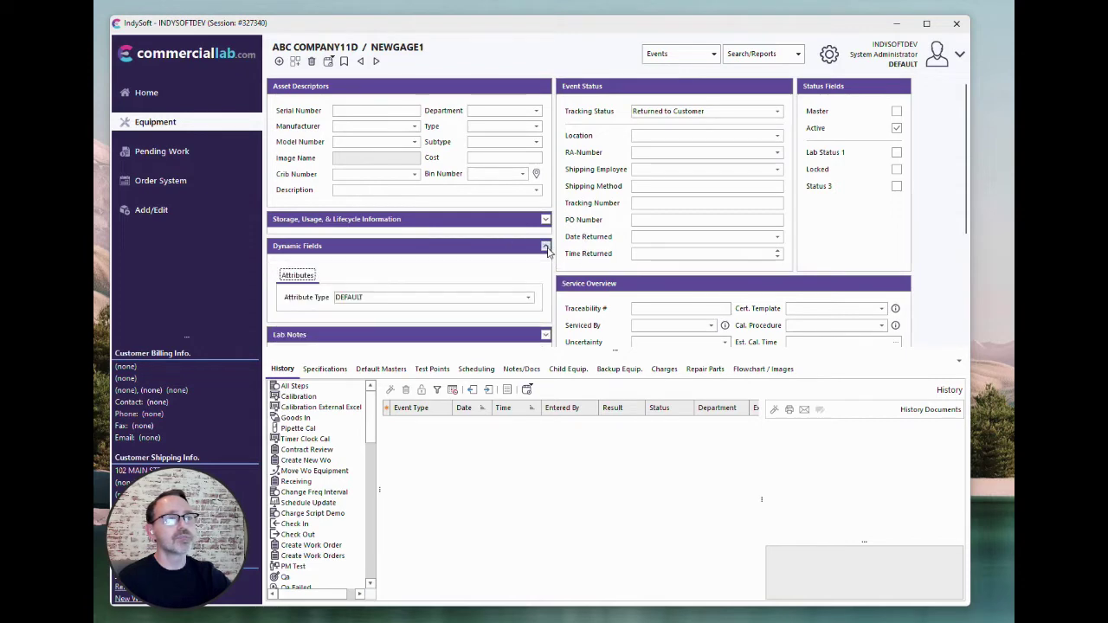
click(545, 247)
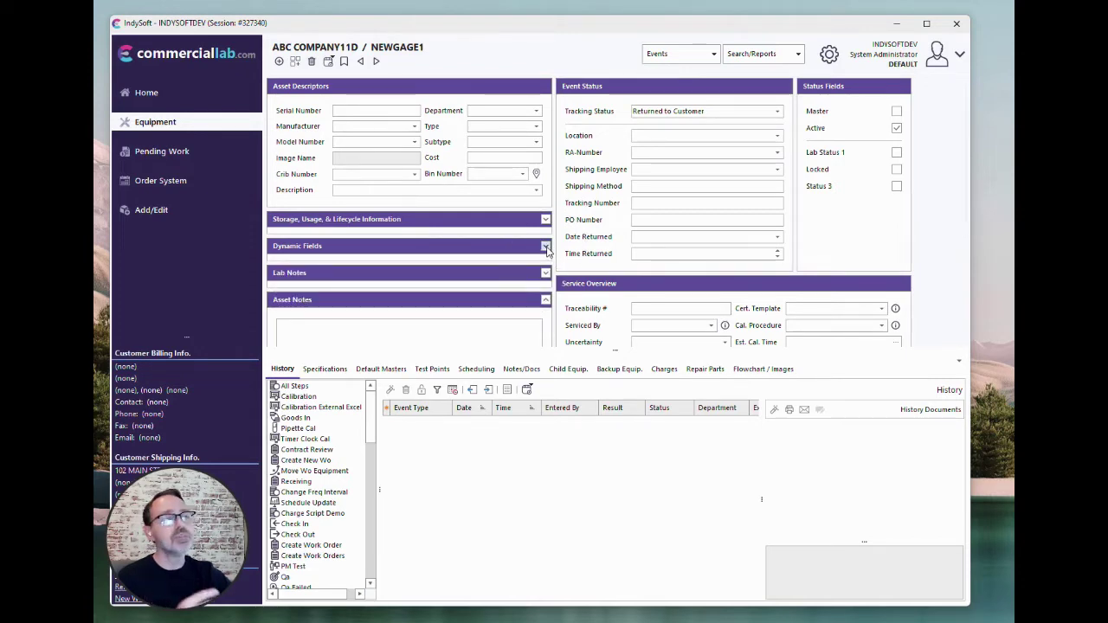
Open Customize, move it to the upper left, enlarge it, and scroll the layout tree.
right_click(482, 90)
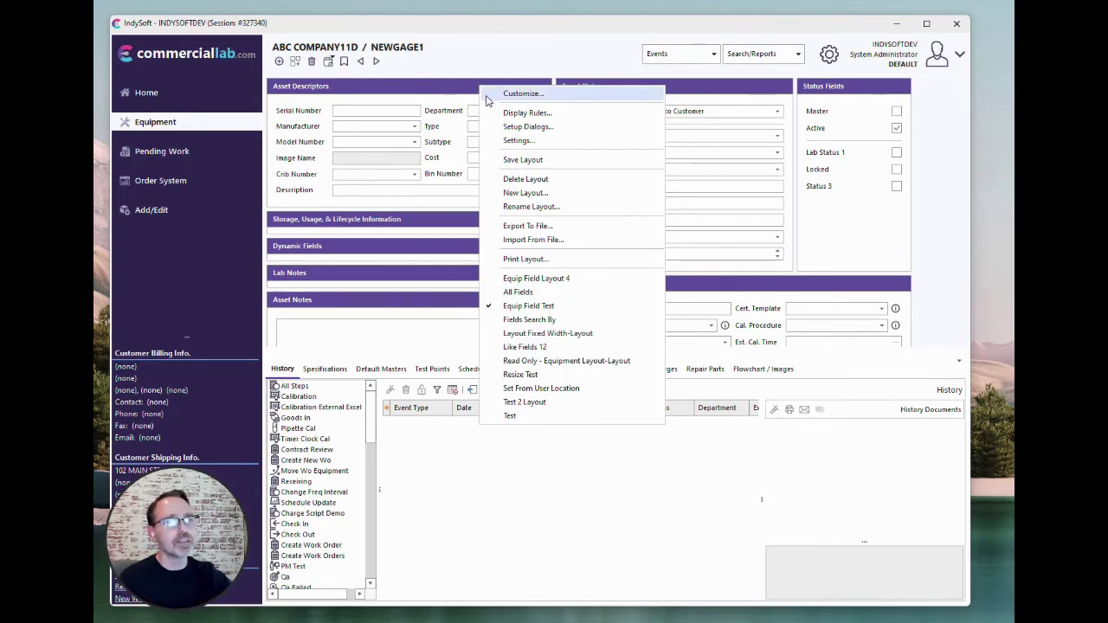
click(489, 96)
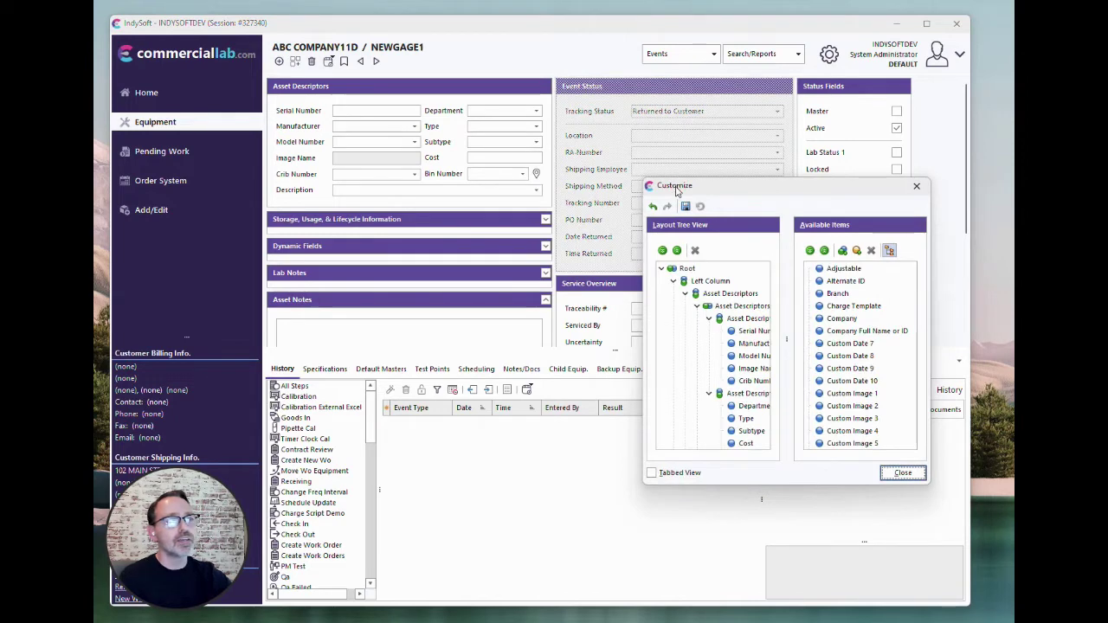
drag(677, 191, 364, 95)
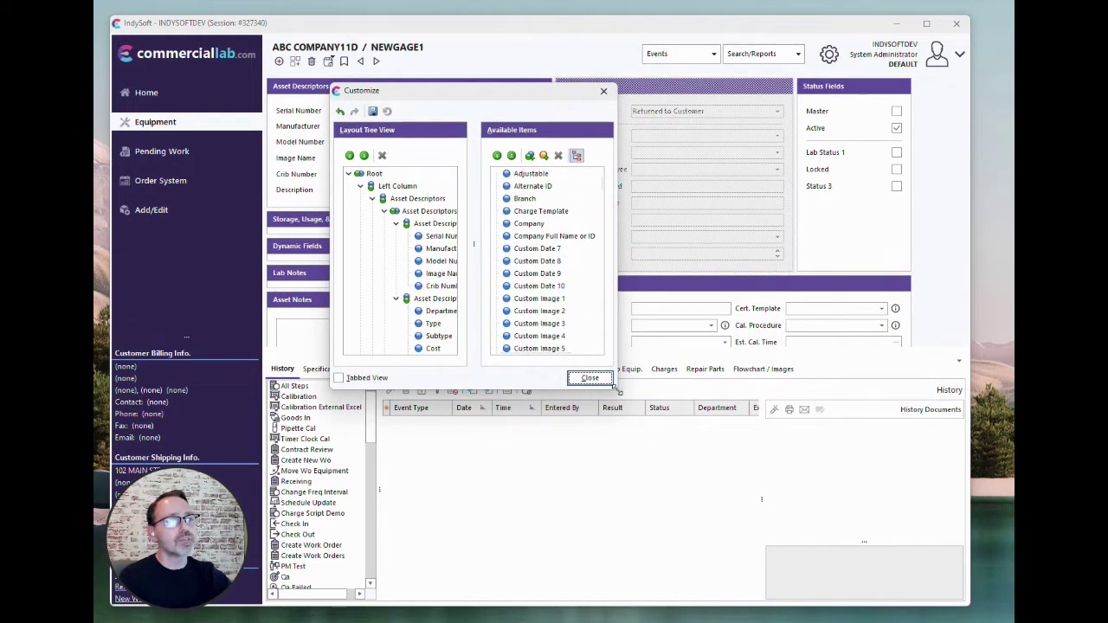
drag(619, 392, 787, 551)
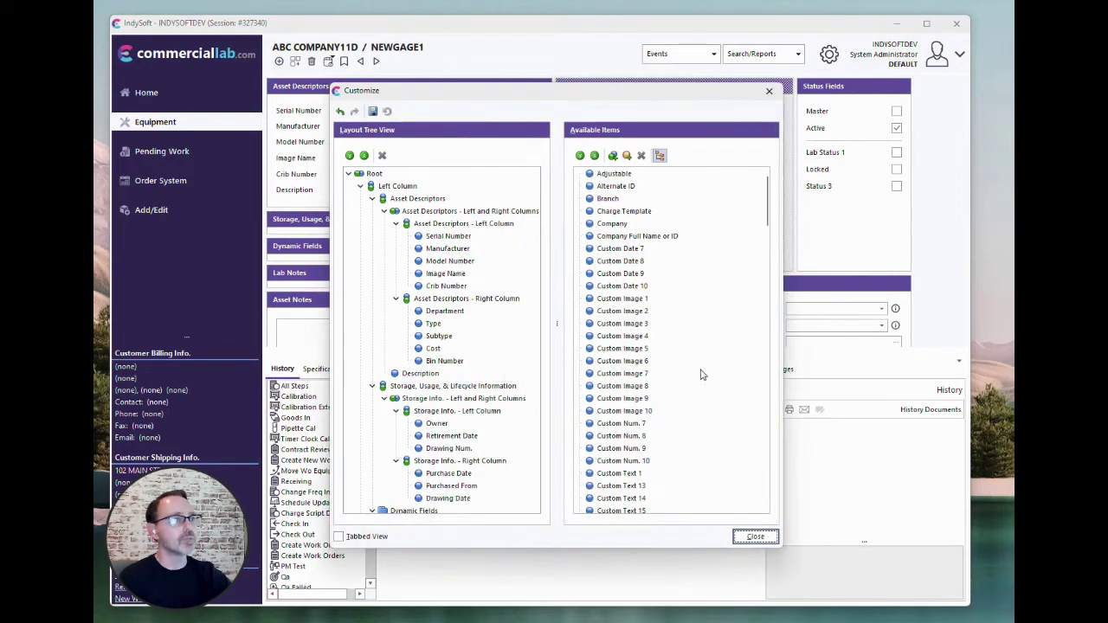
click(660, 158)
click(660, 158)
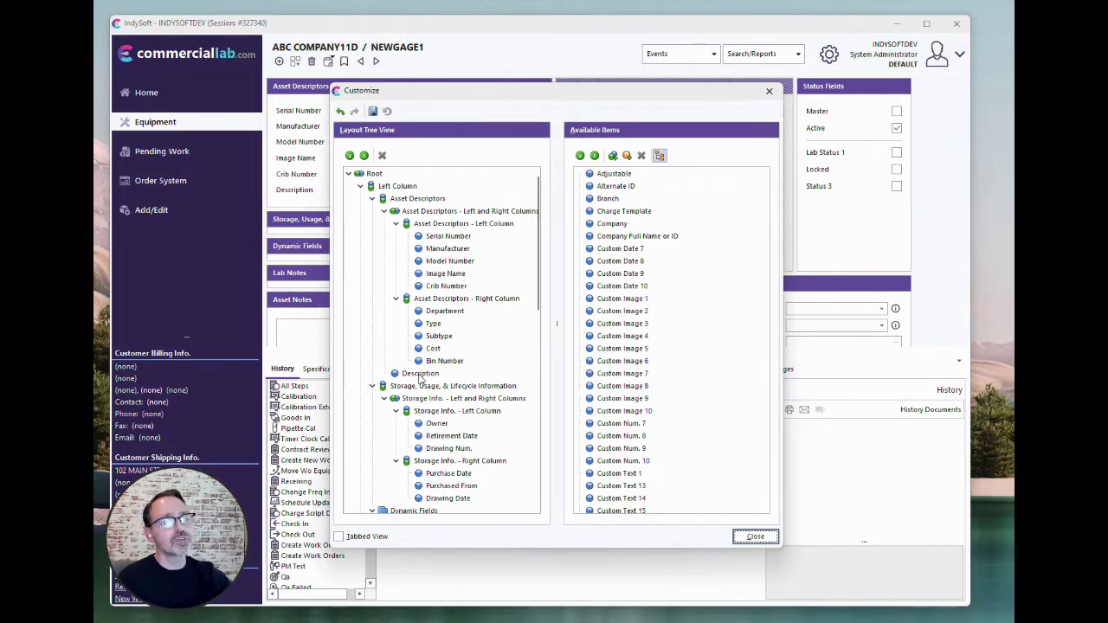
scroll(418, 379, down, 6)
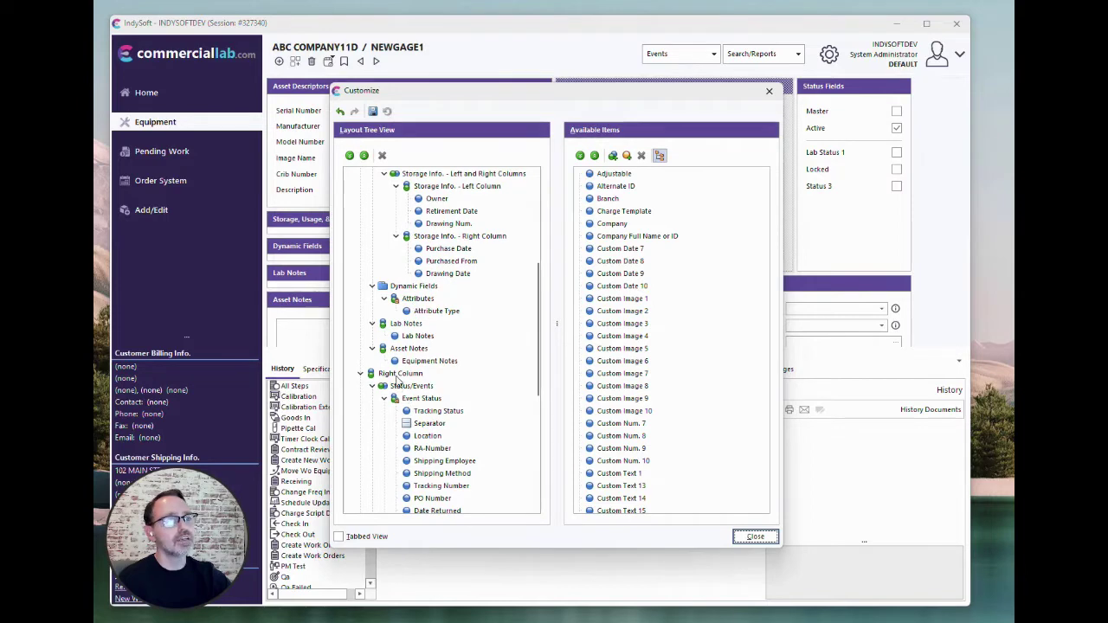
click(398, 374)
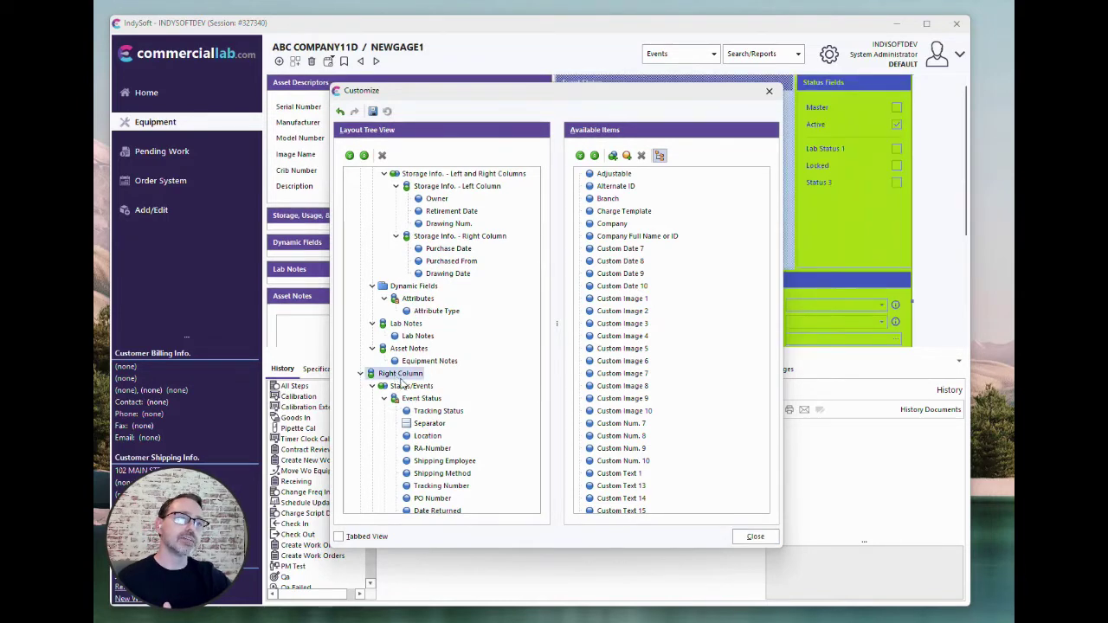
drag(398, 375, 627, 507)
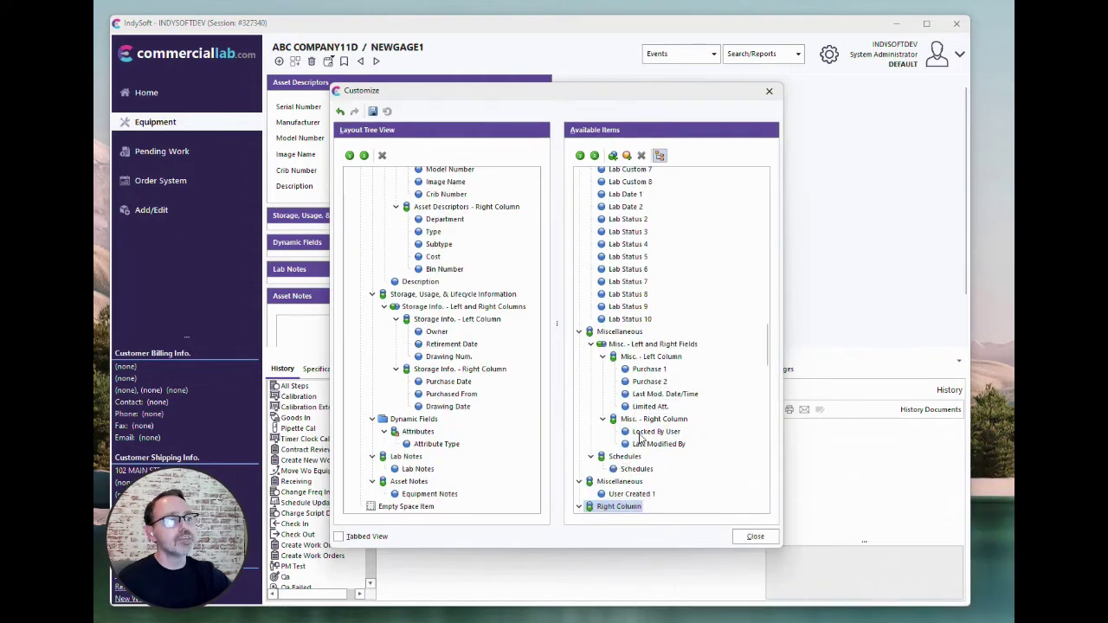
double_click(619, 506)
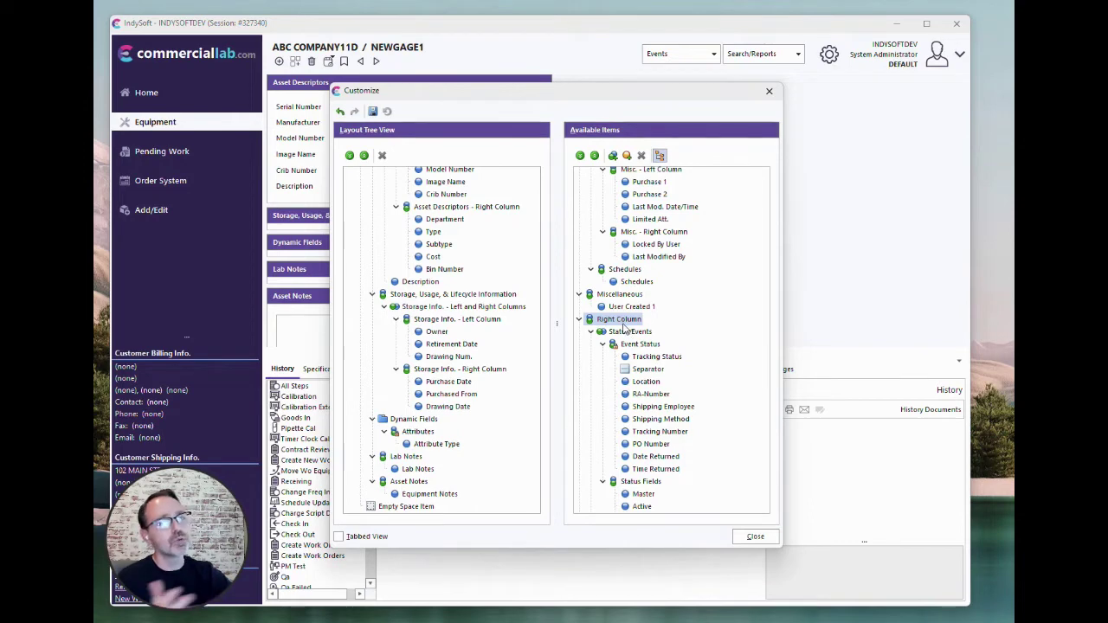
drag(620, 322, 387, 510)
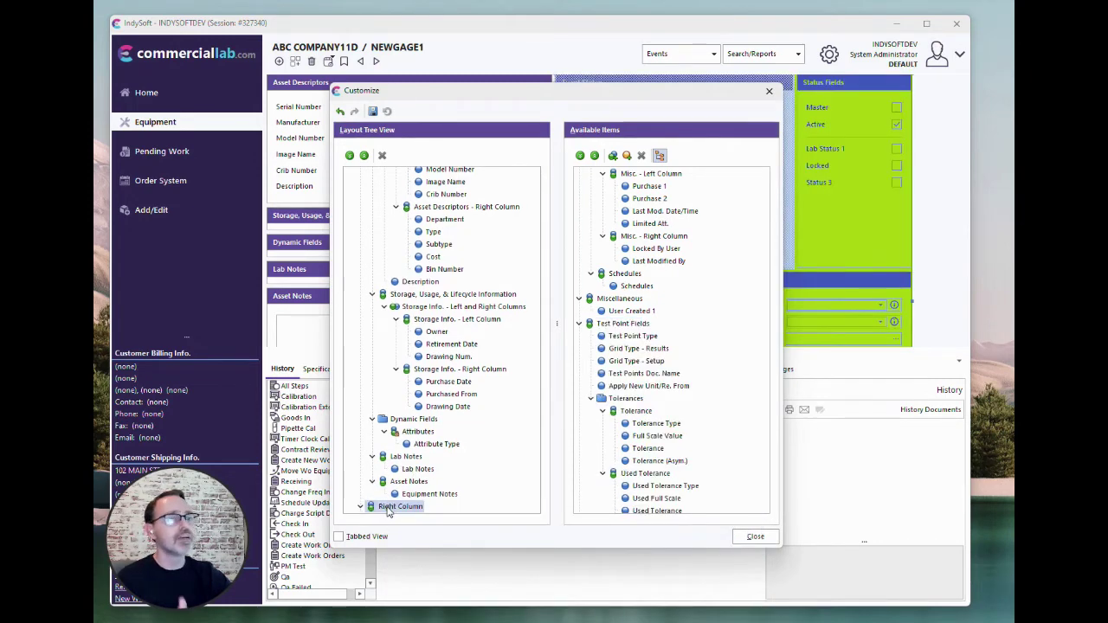
click(388, 509)
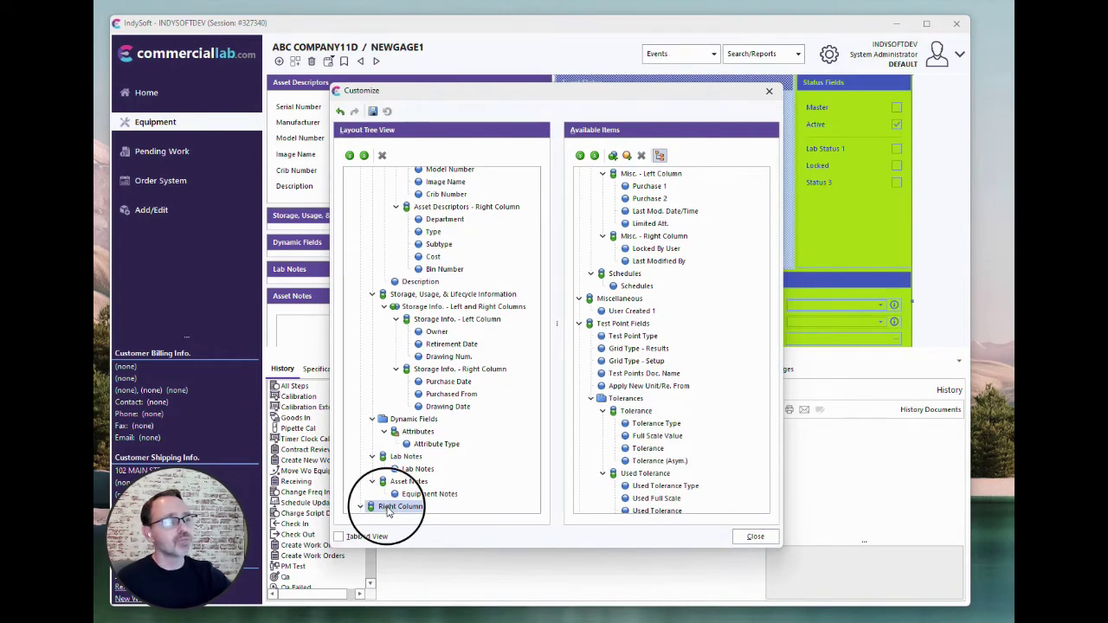
drag(388, 510, 643, 502)
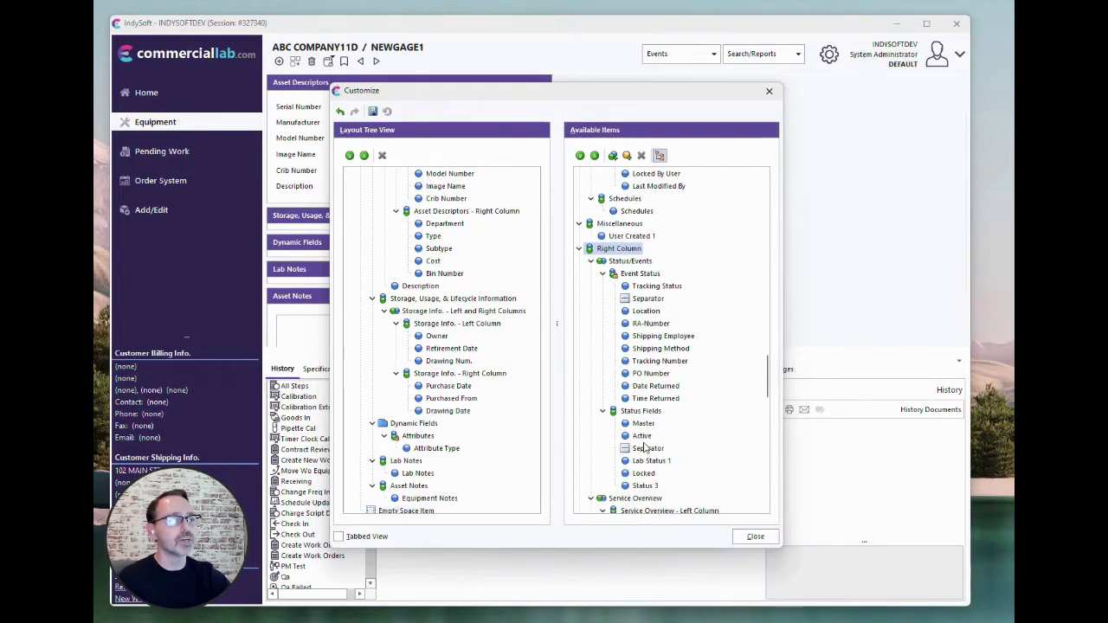
scroll(645, 448, down, 5)
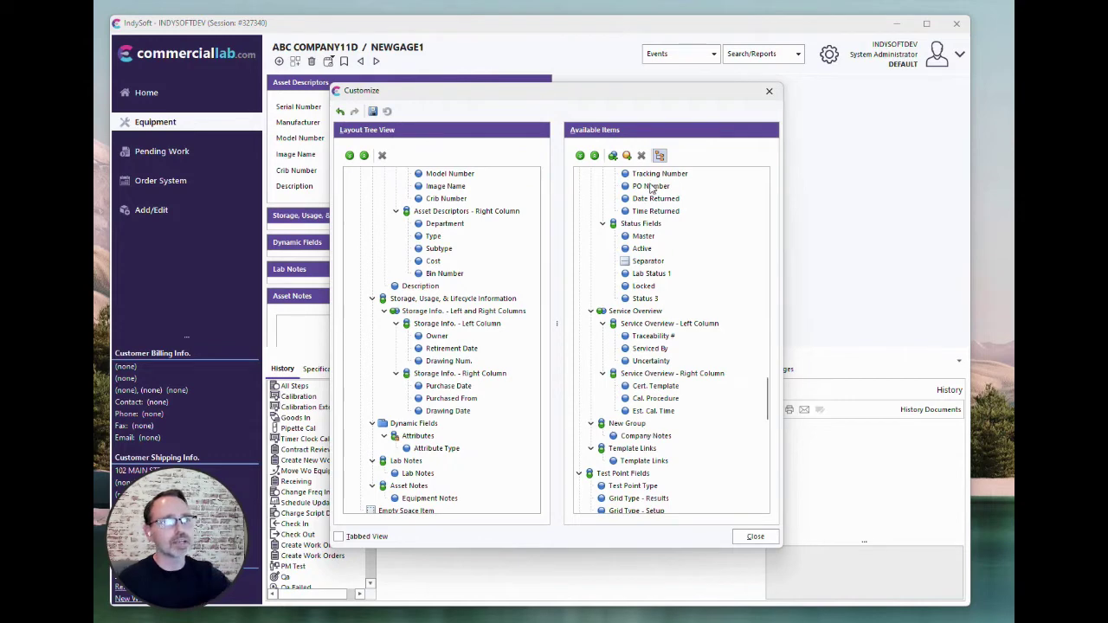
Show Available Items as a flat alphabetical list and browse to the entries starting with E.
click(659, 156)
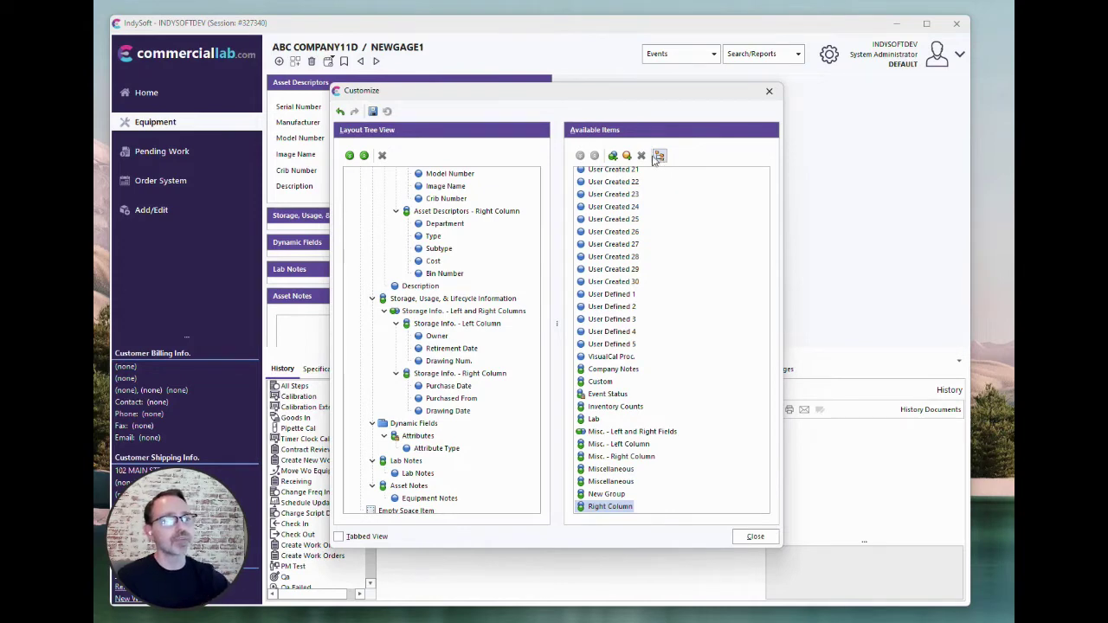
scroll(585, 314, up, 2)
scroll(586, 314, up, 9)
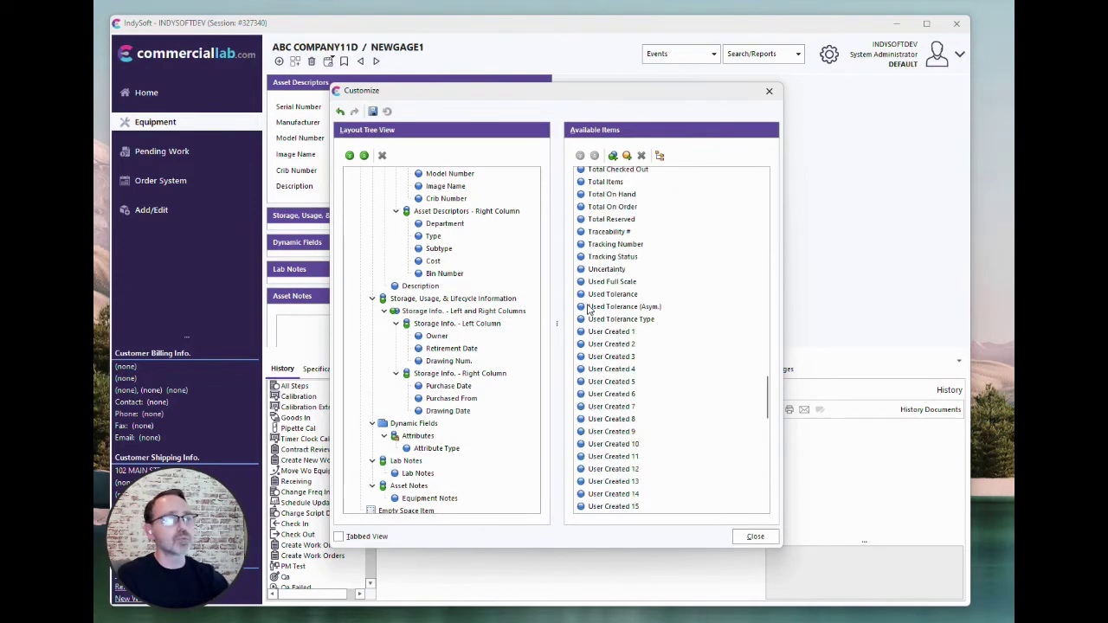
scroll(588, 308, down, 10)
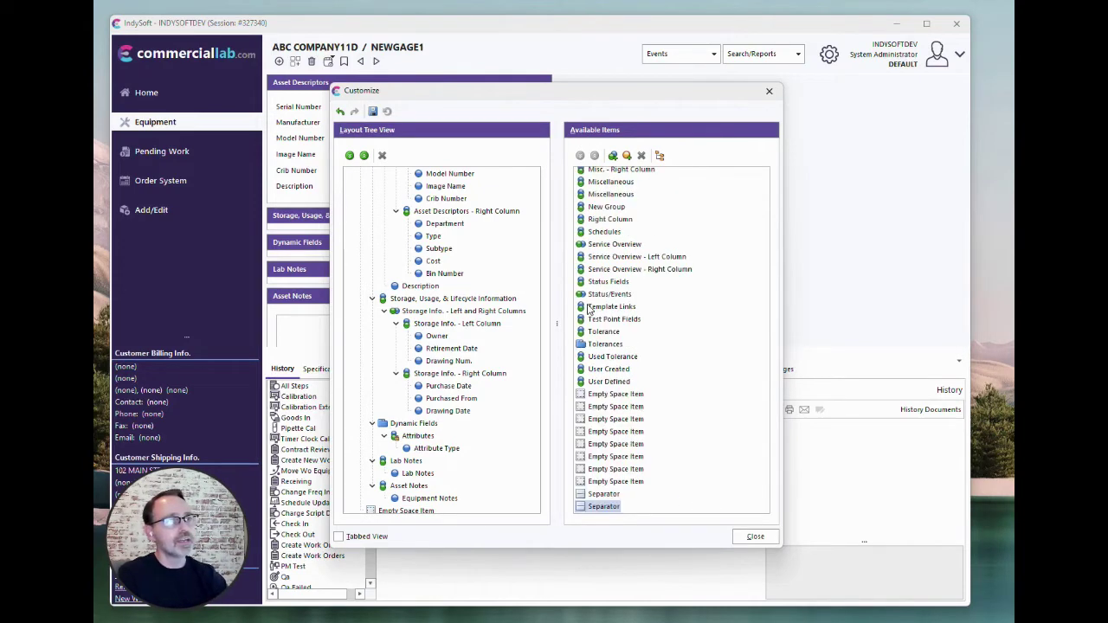
click(609, 264)
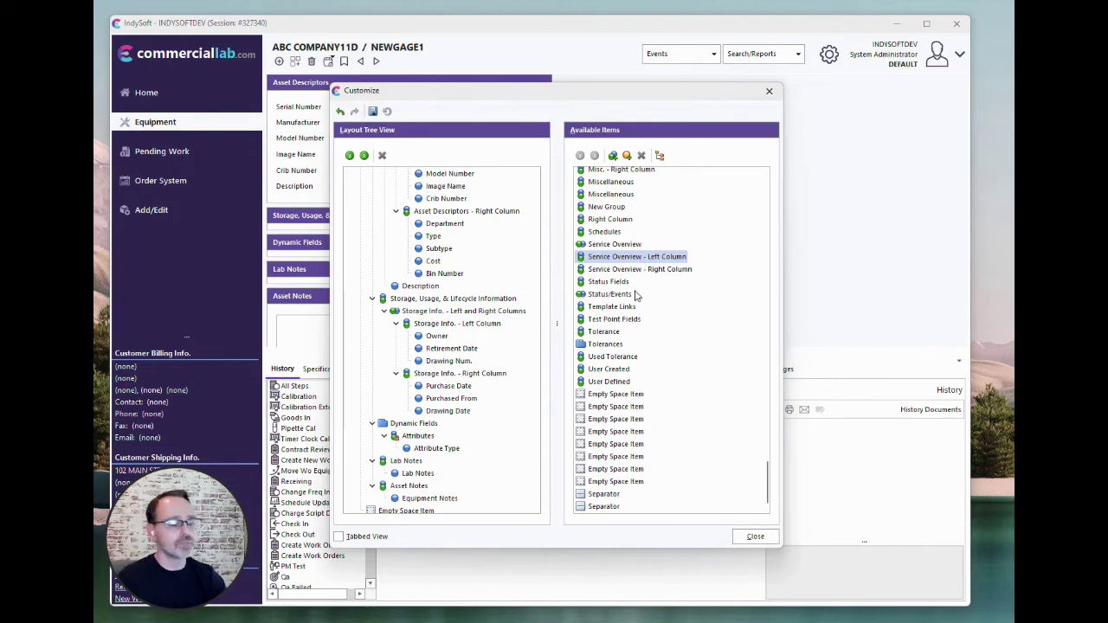
key(e)
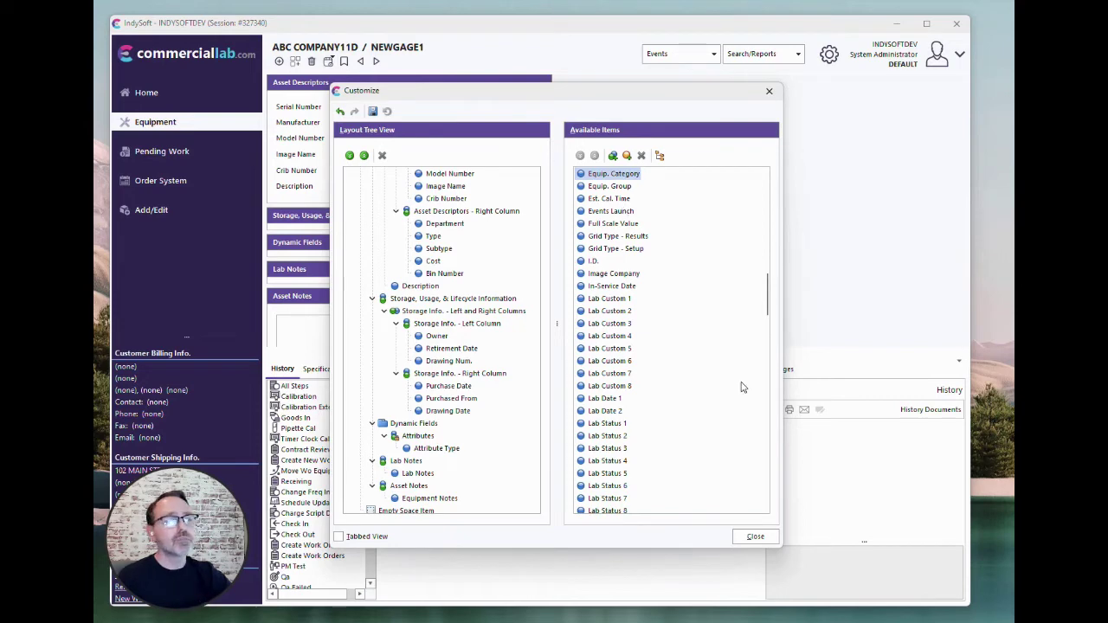
Close customization without saving the layout and expand the Storage, Usage, & Lifecycle Information section.
click(755, 536)
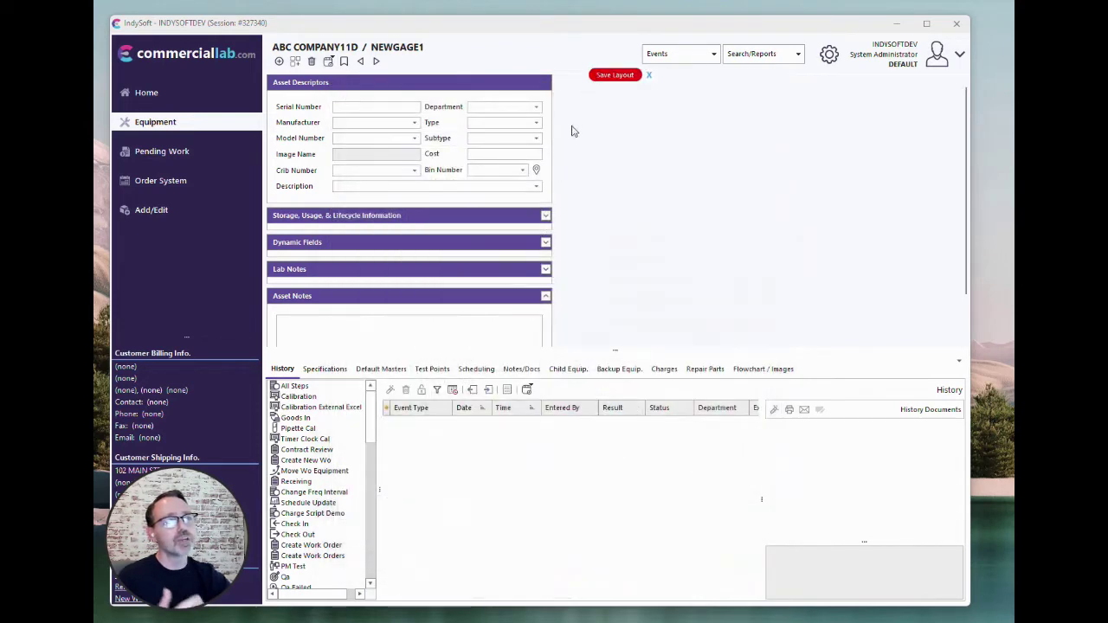
click(649, 77)
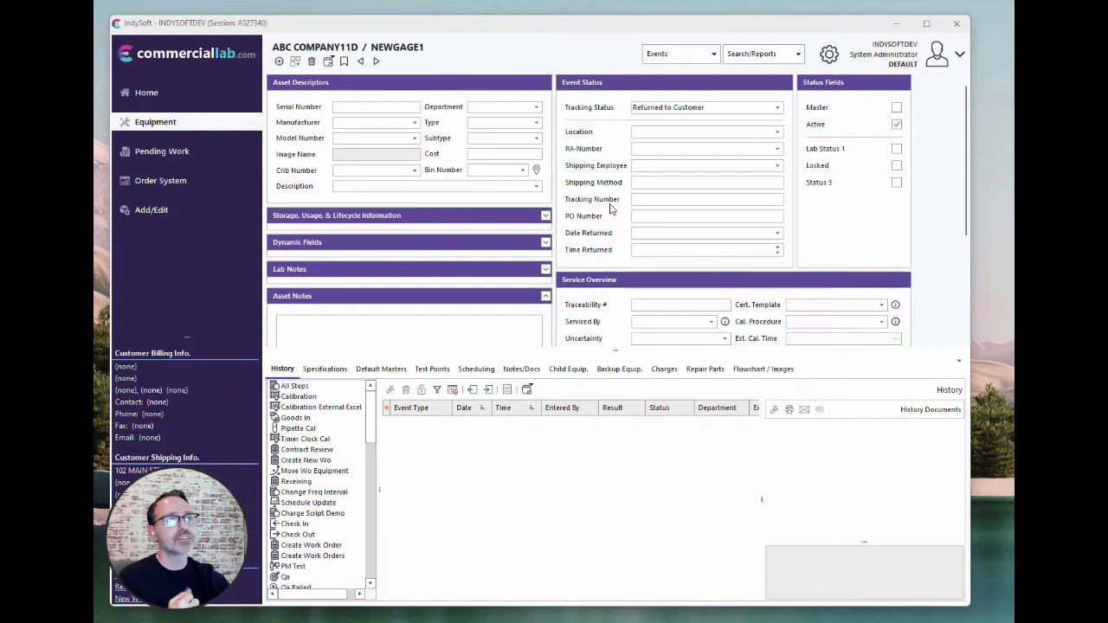
click(547, 217)
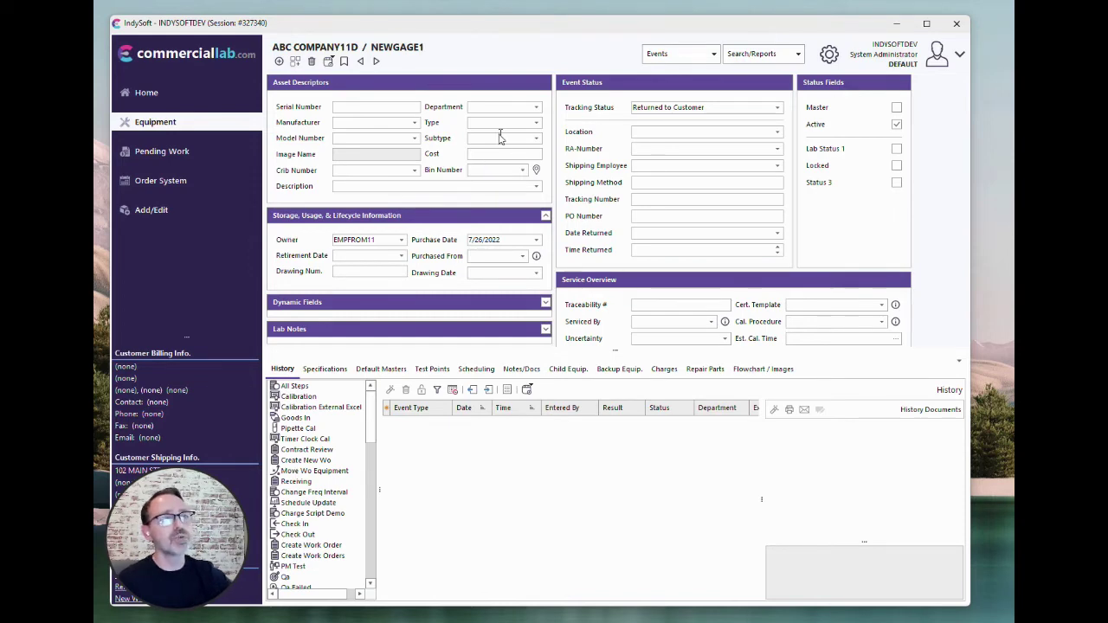
Drag the Search item from Available Items to the top of the Left Column, above Asset Descriptors.
right_click(585, 169)
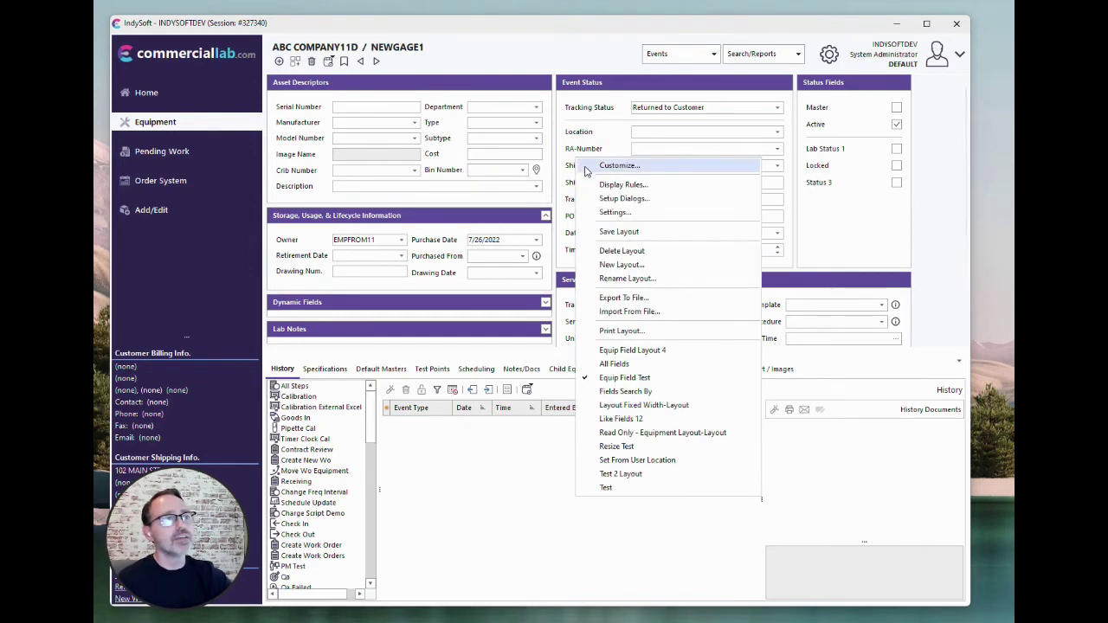
click(587, 176)
click(629, 275)
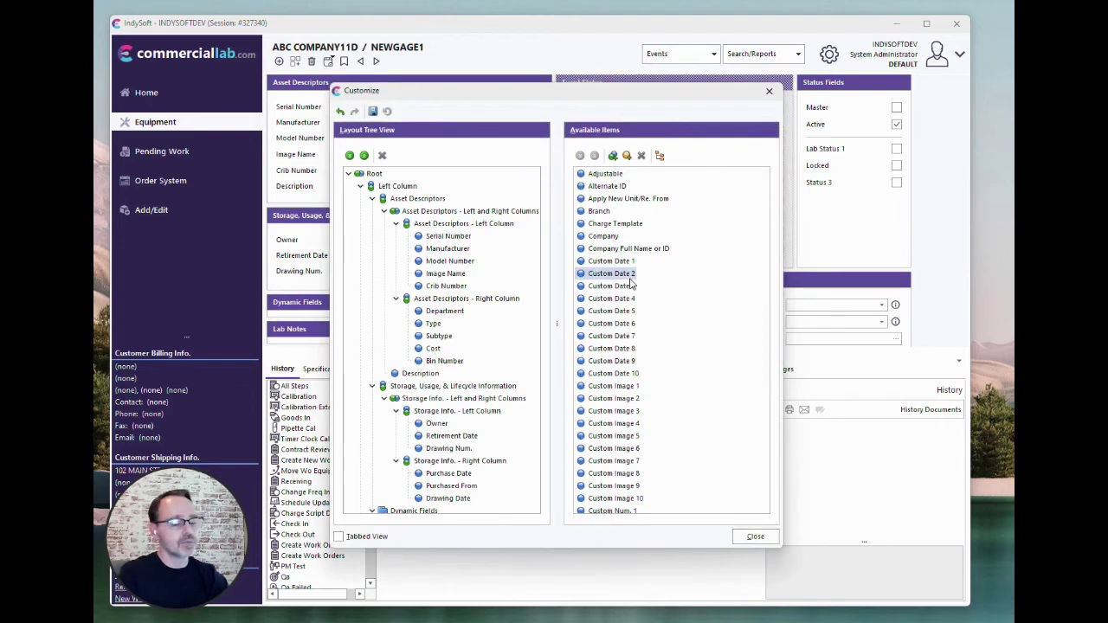
key(End)
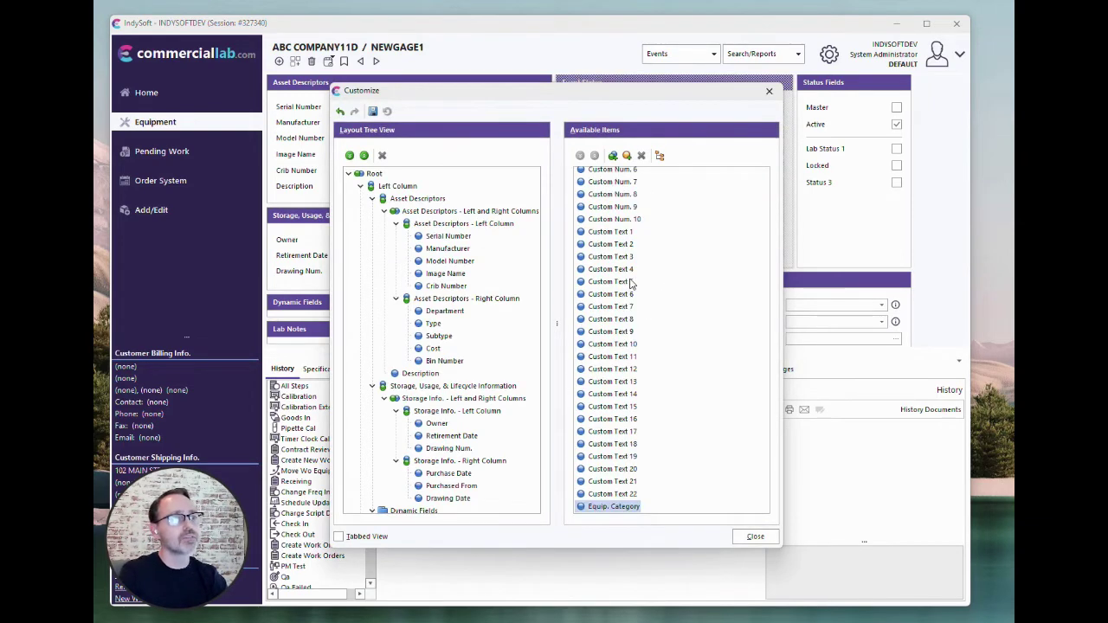
scroll(672, 410, down, 3)
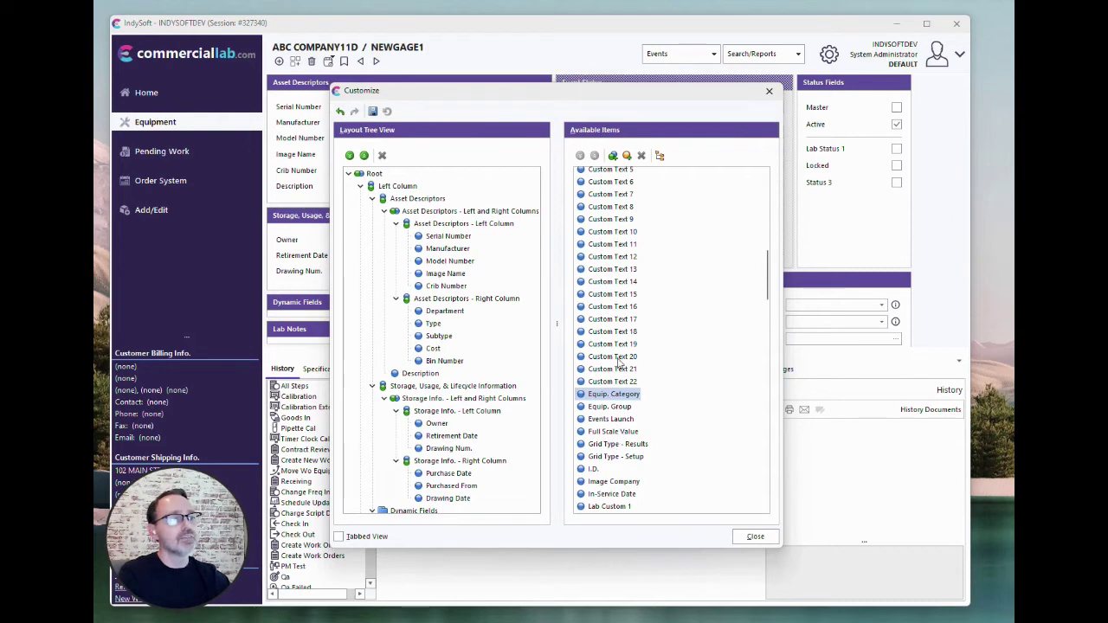
key(End)
scroll(624, 364, down, 5)
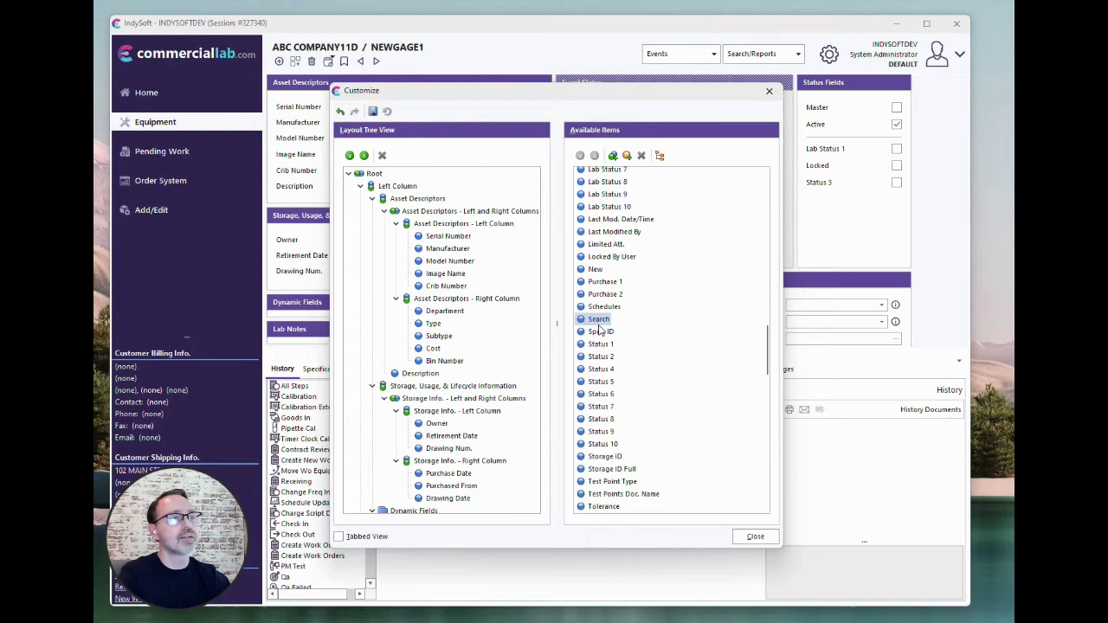
drag(470, 90, 657, 129)
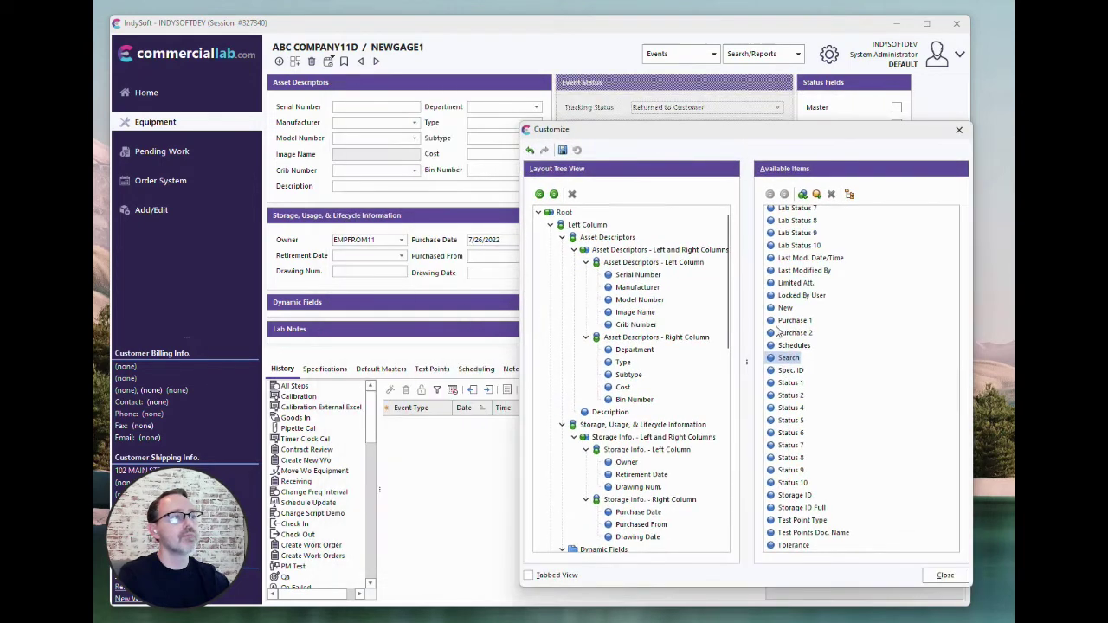
drag(782, 363, 396, 80)
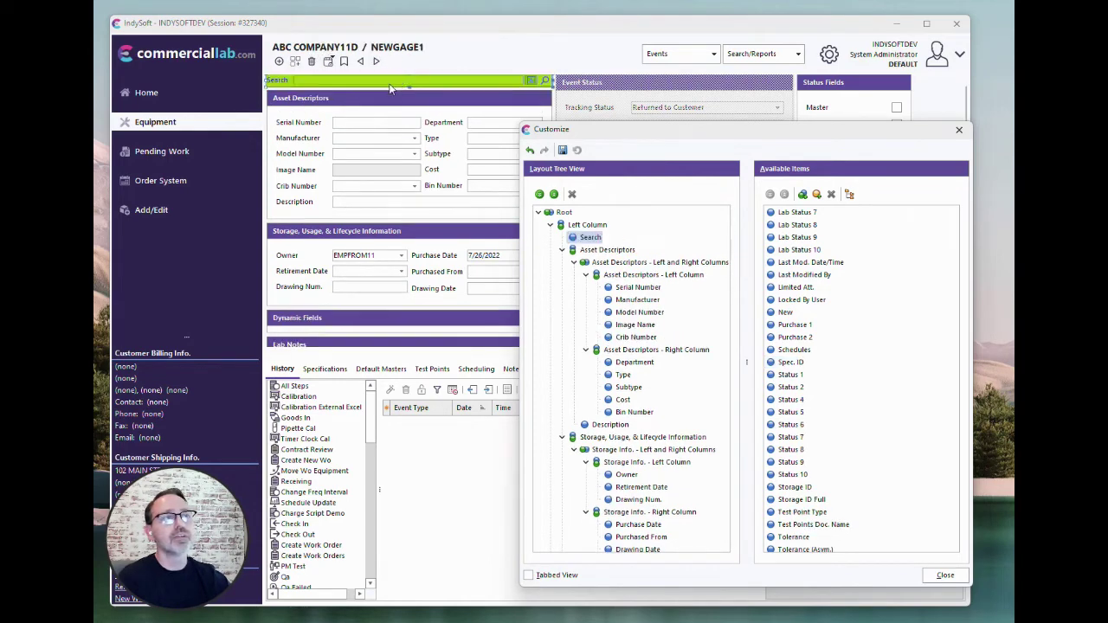
Close customization without saving, then run a search from the new Search bar to load TEST234S.
click(947, 576)
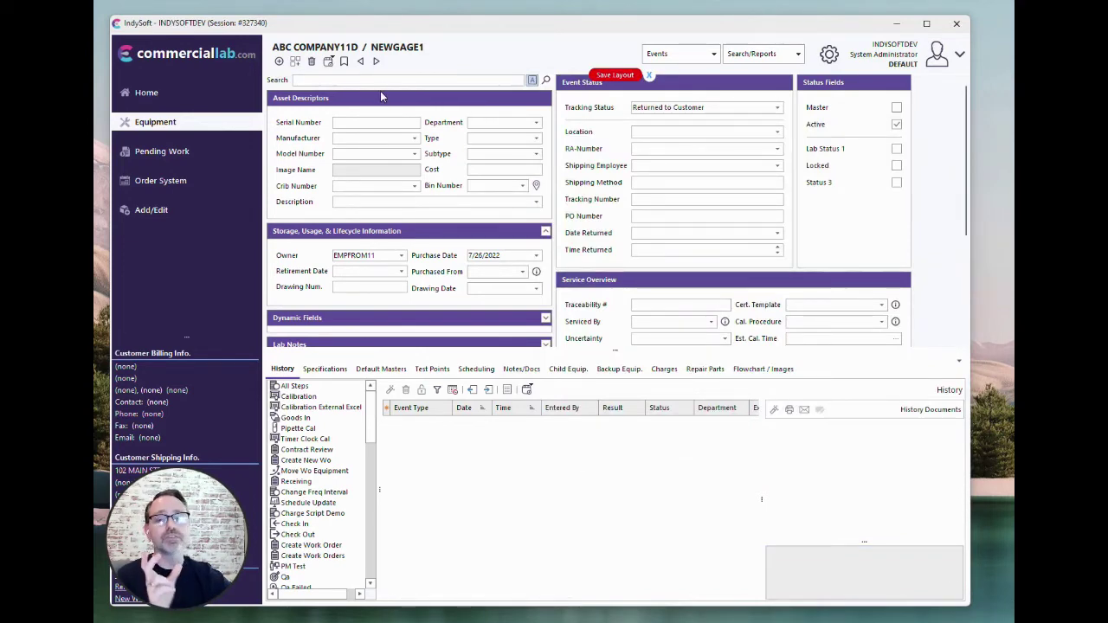
click(619, 76)
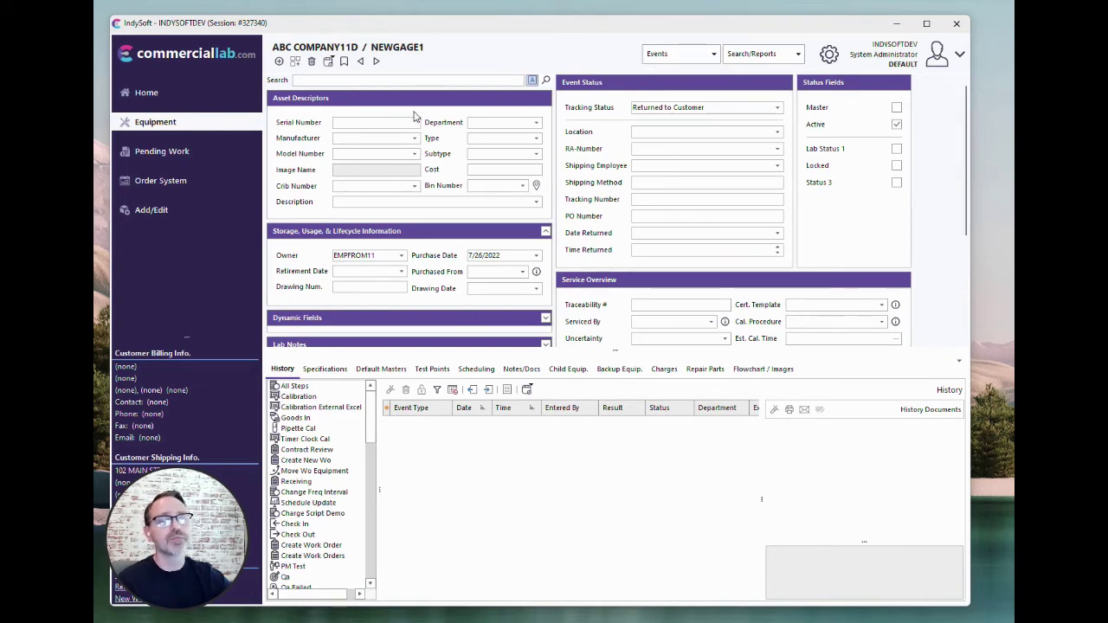
click(362, 79)
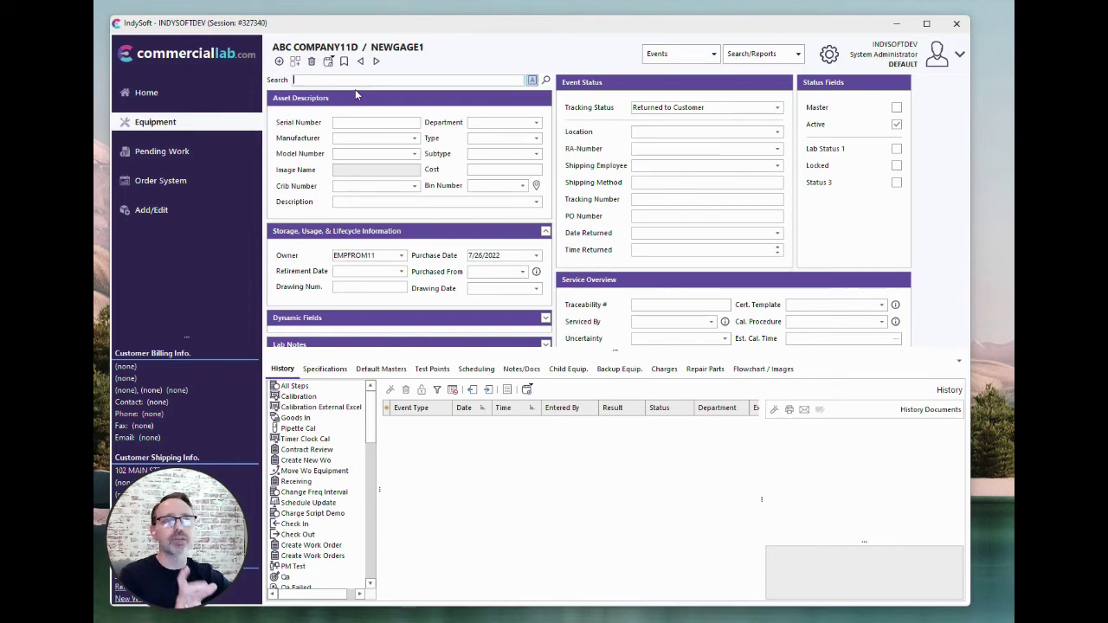
click(377, 62)
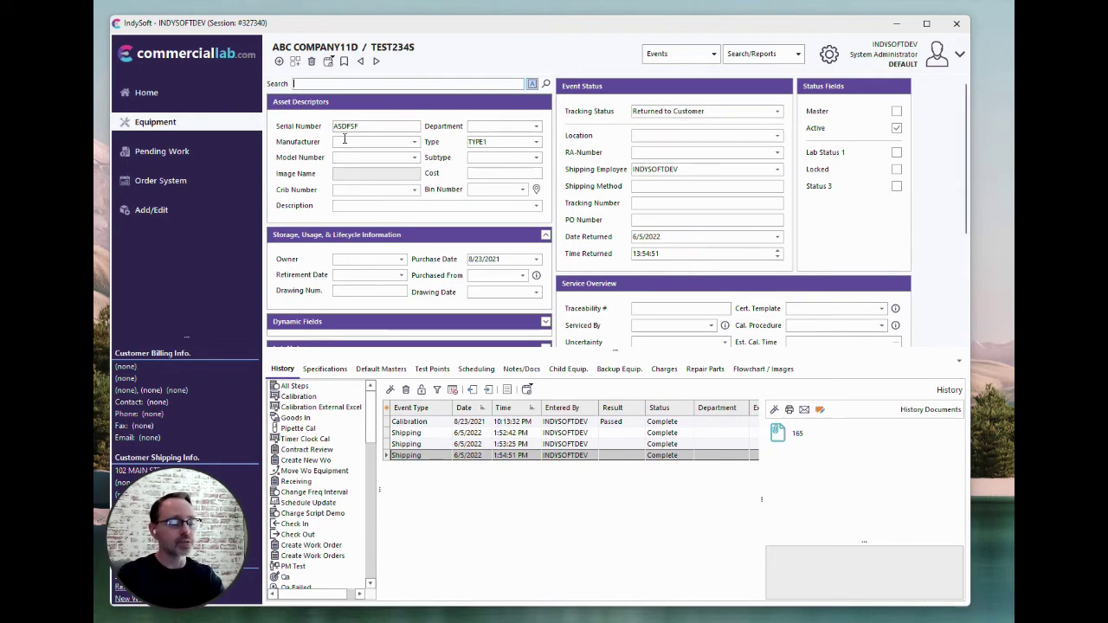
Look up I.D. 'test' with the Search By I.D. lookup to load TEST234S.
double_click(345, 139)
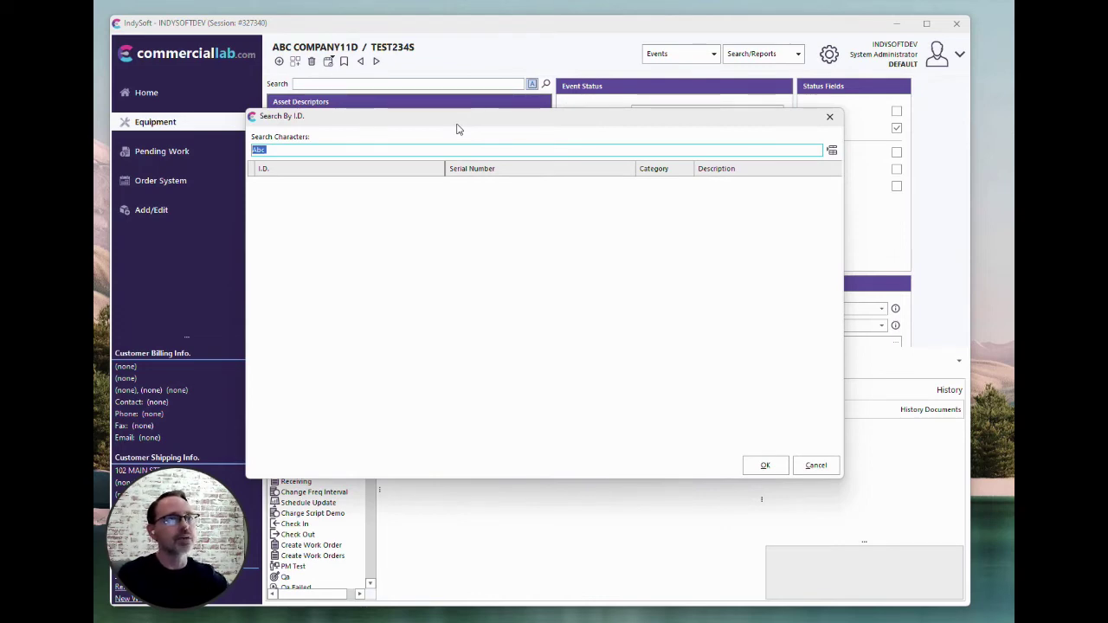
text(test)
key(Return)
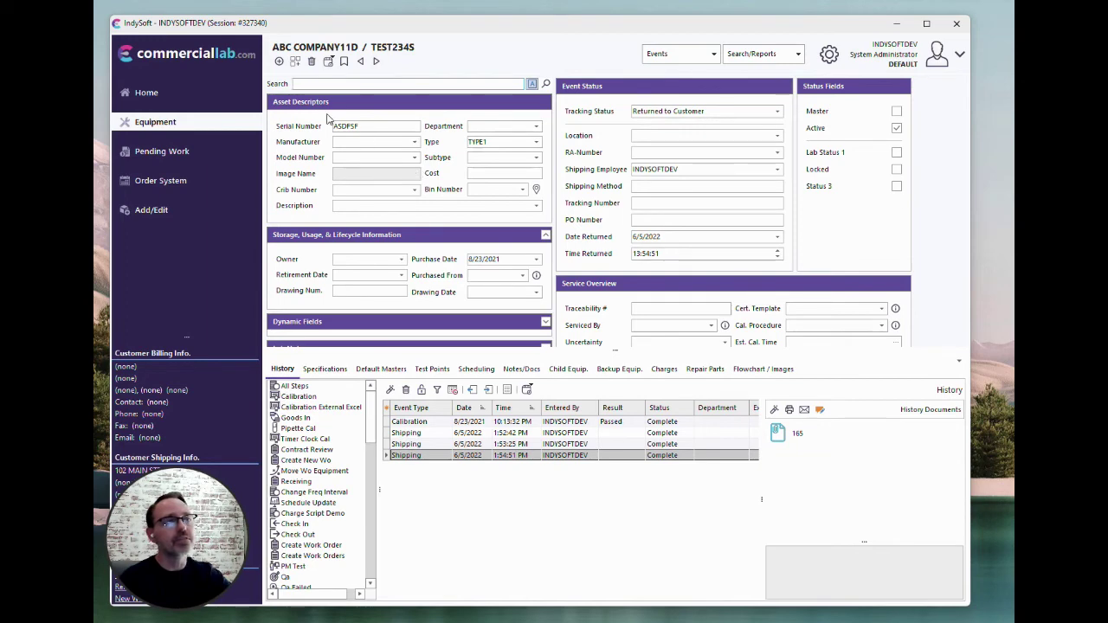
Add a new equipment record with I.D. NEWGAGE2 in the GAGE group.
click(279, 62)
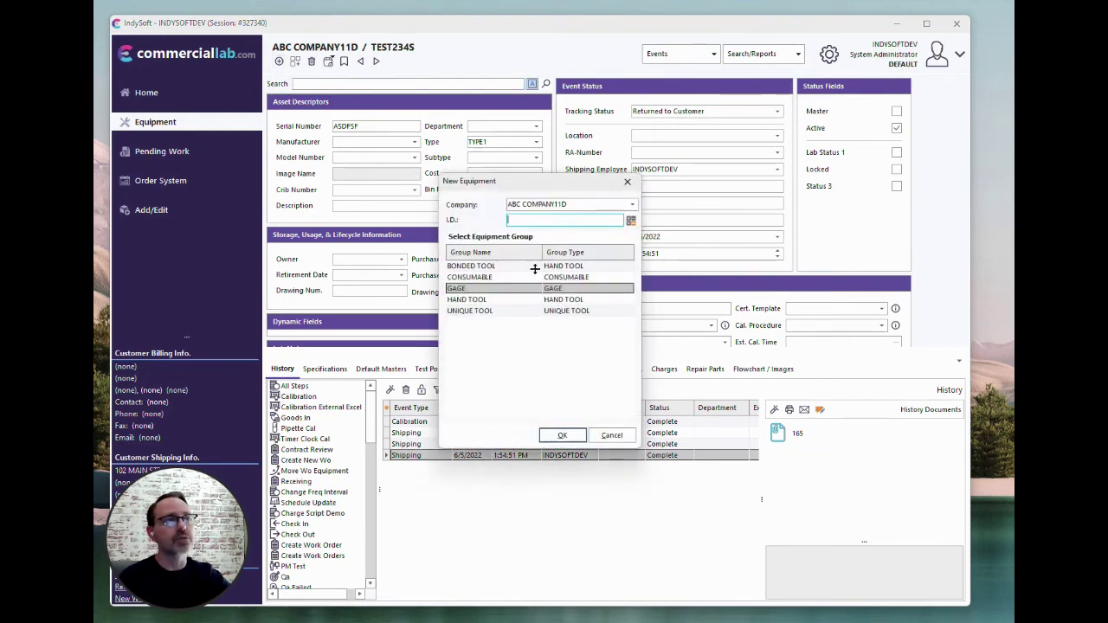
text(new)
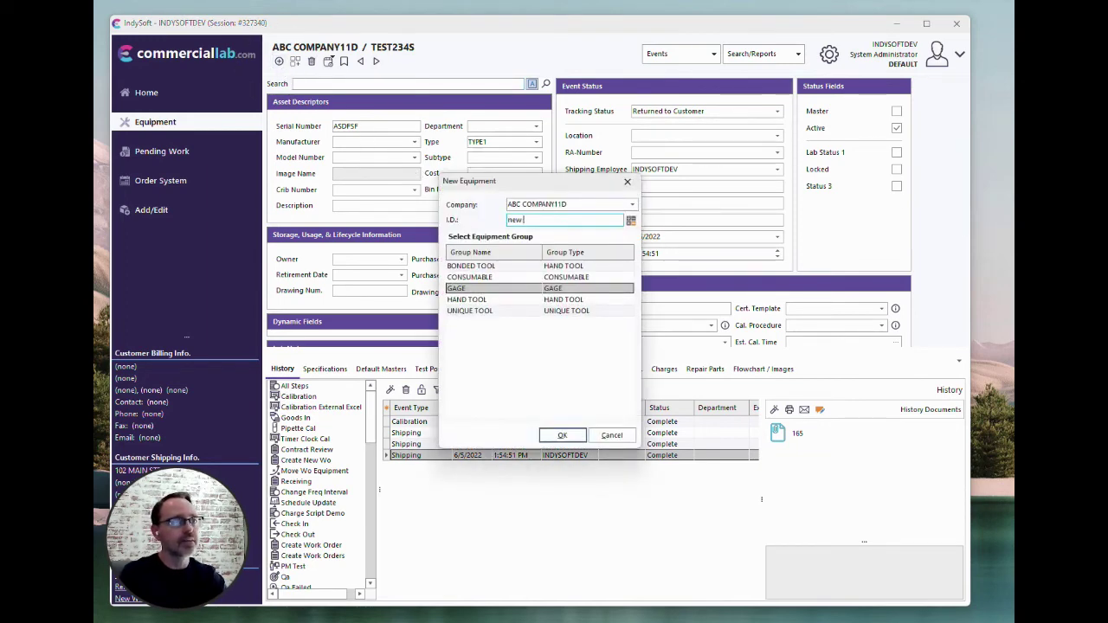
text(gage)
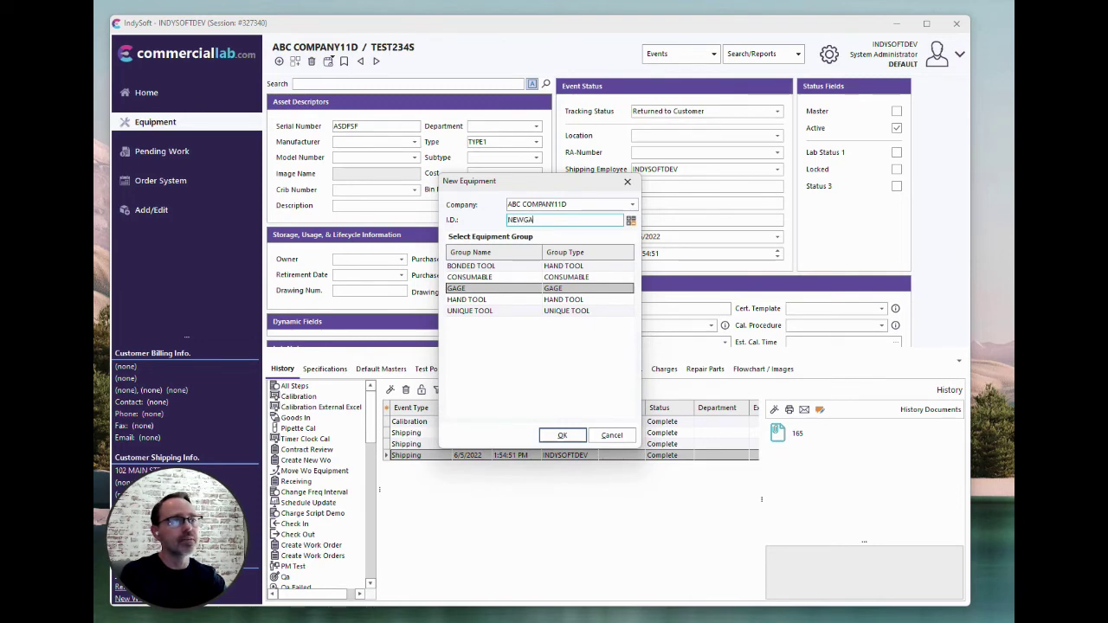
text(2)
key(Return)
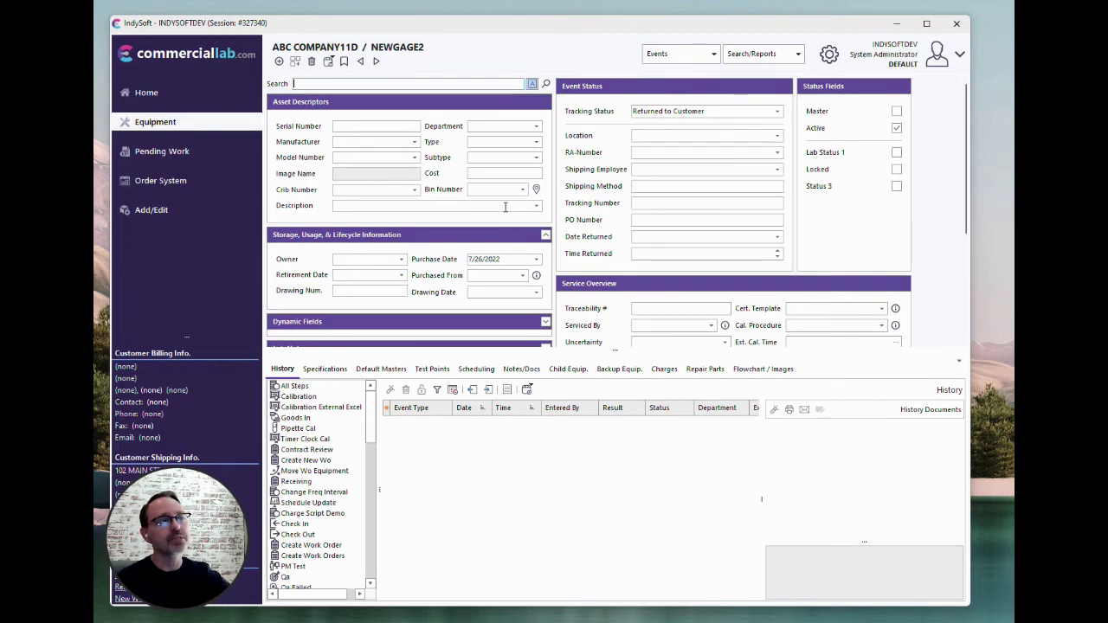
Open the Print Layout preview of the NEWGAGE2 form and move its window into view.
right_click(441, 244)
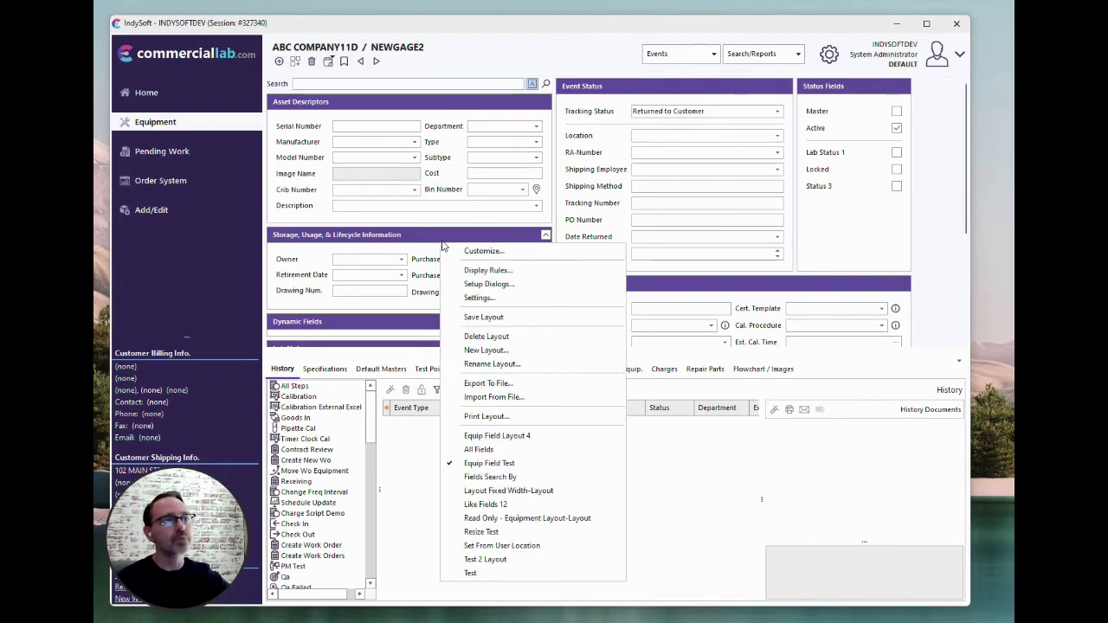
click(510, 421)
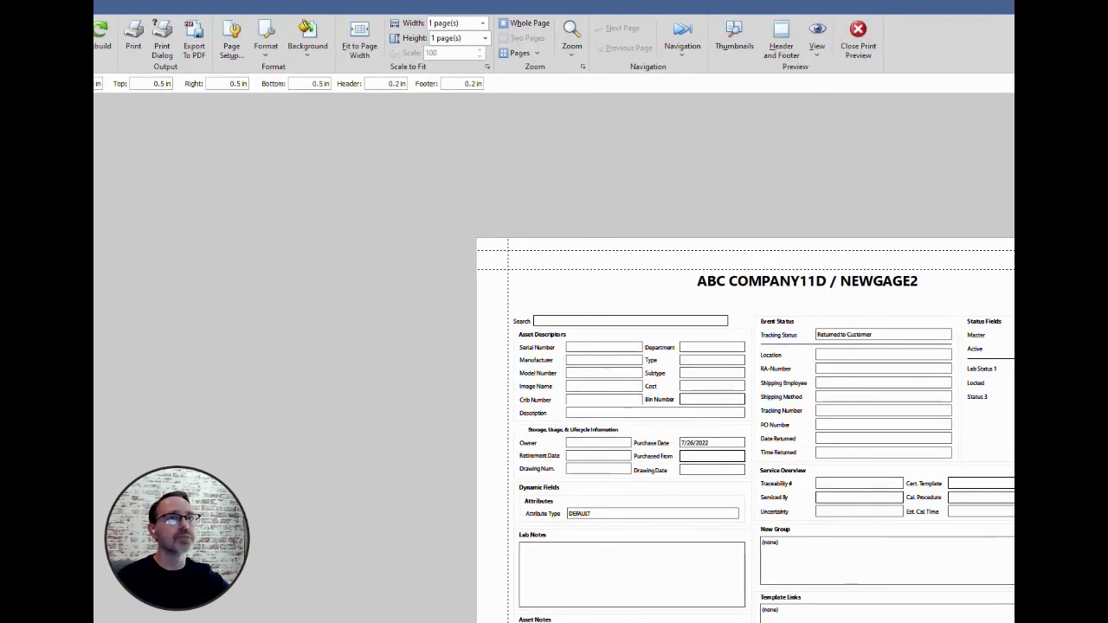
drag(144, 0, 317, 41)
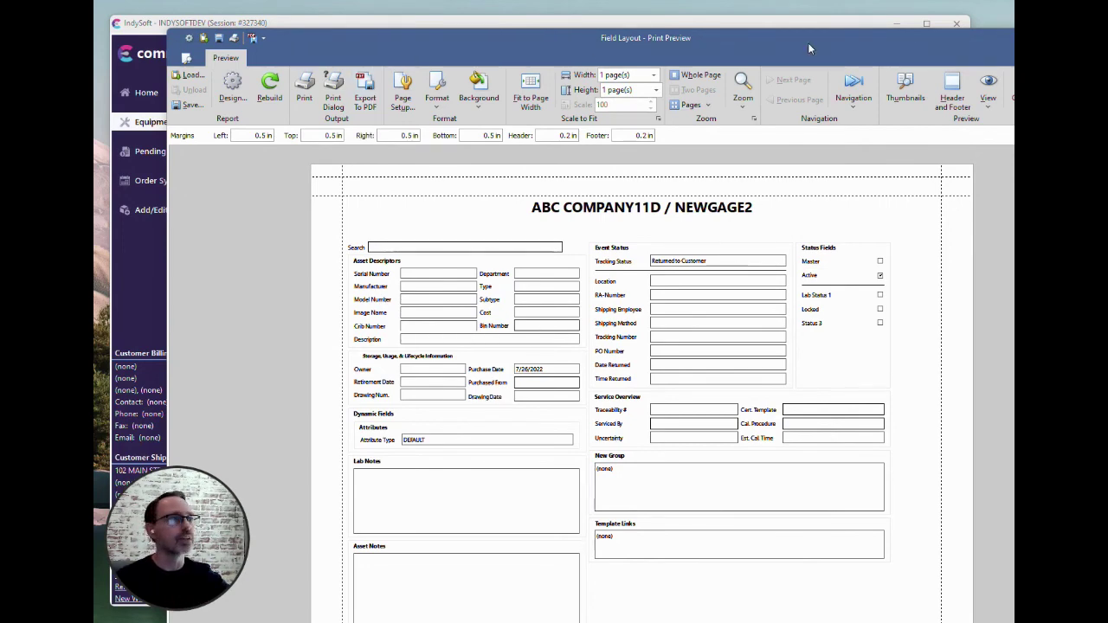
click(1001, 38)
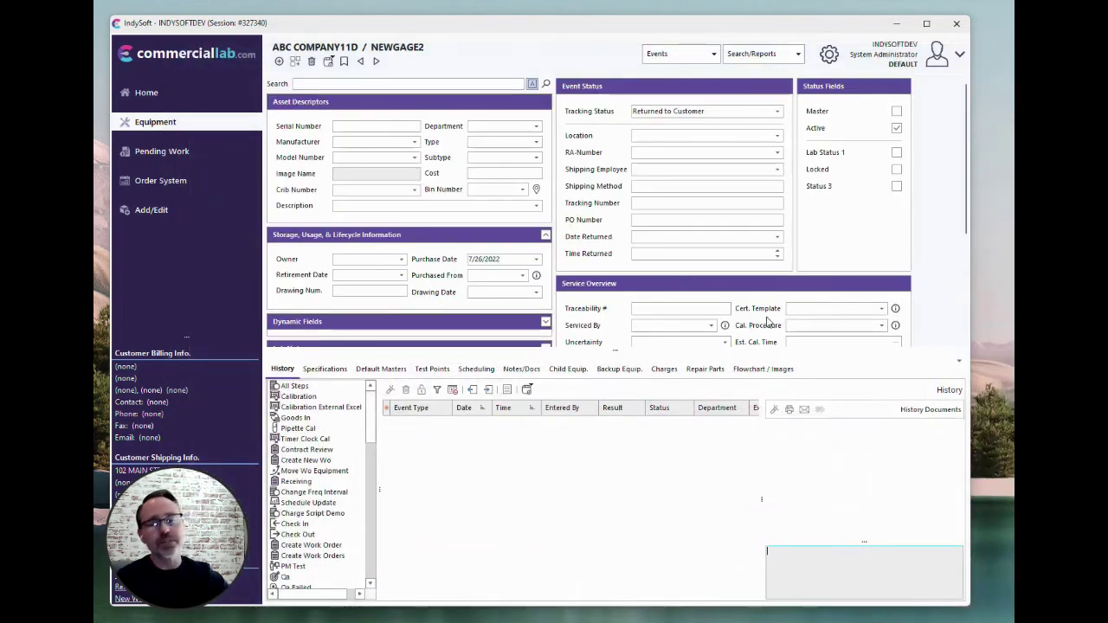